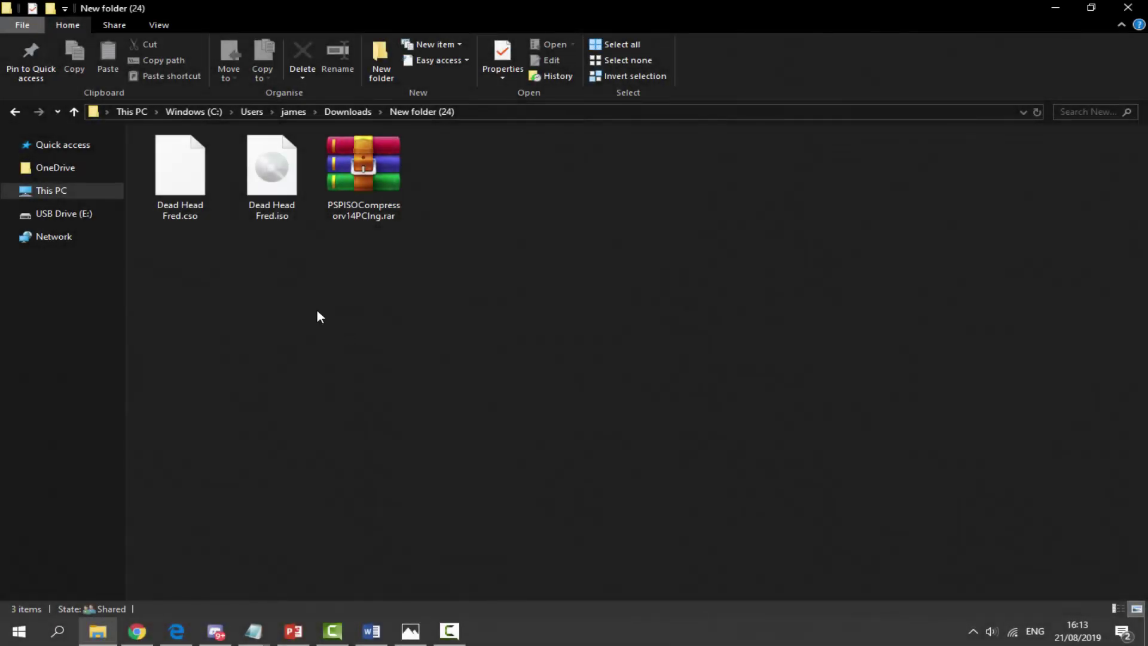
- Compare the file types and sizes of Dead Head Fred.cso, Dead Head Fred.iso and the PSPISOCompressorv14PCIng.rar archive
{"action": "left_click", "coordinate": [280, 215]}
{"action": "left_click", "coordinate": [190, 211]}
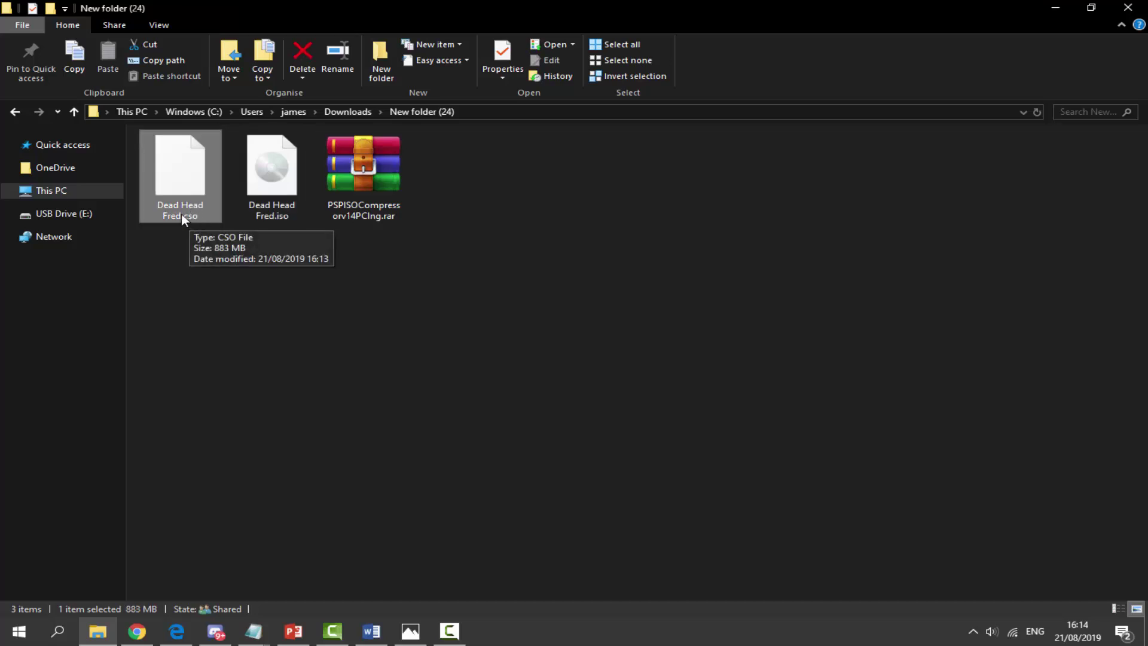
{"action": "left_click", "coordinate": [261, 212]}
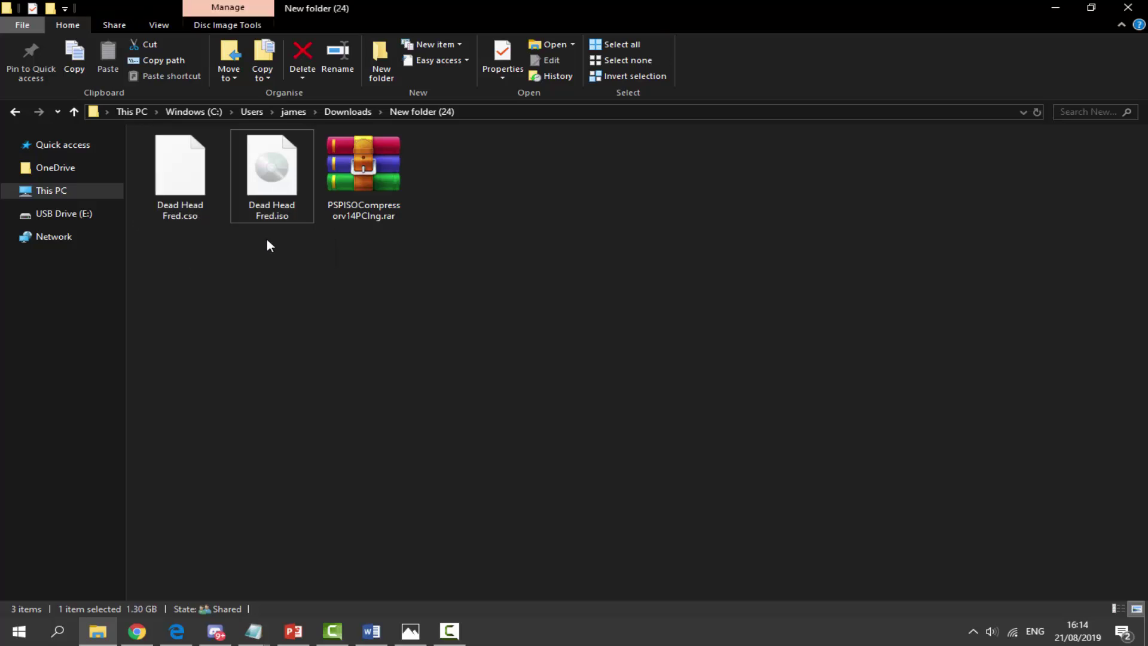
{"action": "left_click", "coordinate": [267, 239]}
{"action": "left_click", "coordinate": [358, 219]}
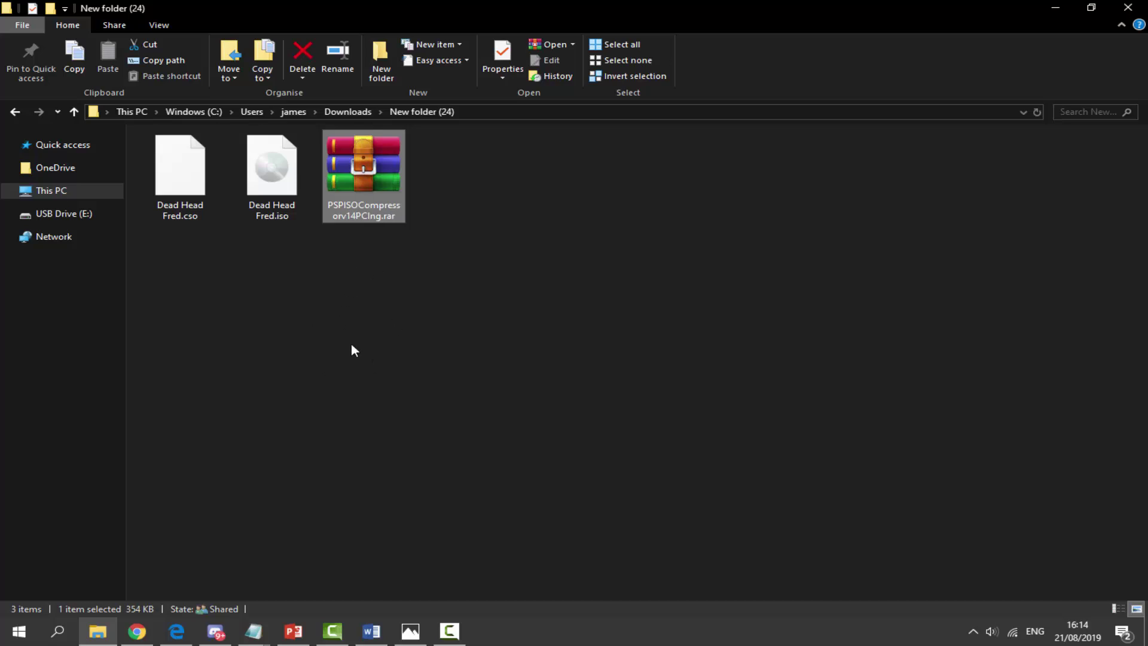
{"action": "left_click", "coordinate": [279, 216]}
{"action": "left_click", "coordinate": [281, 264]}
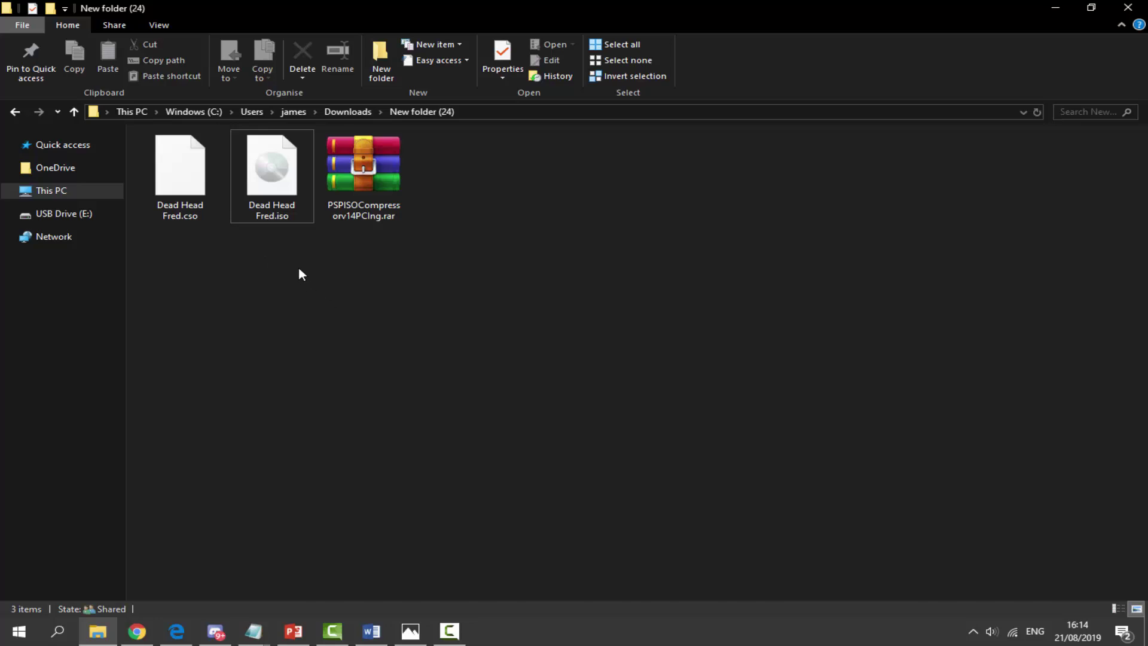
{"action": "left_click", "coordinate": [167, 224]}
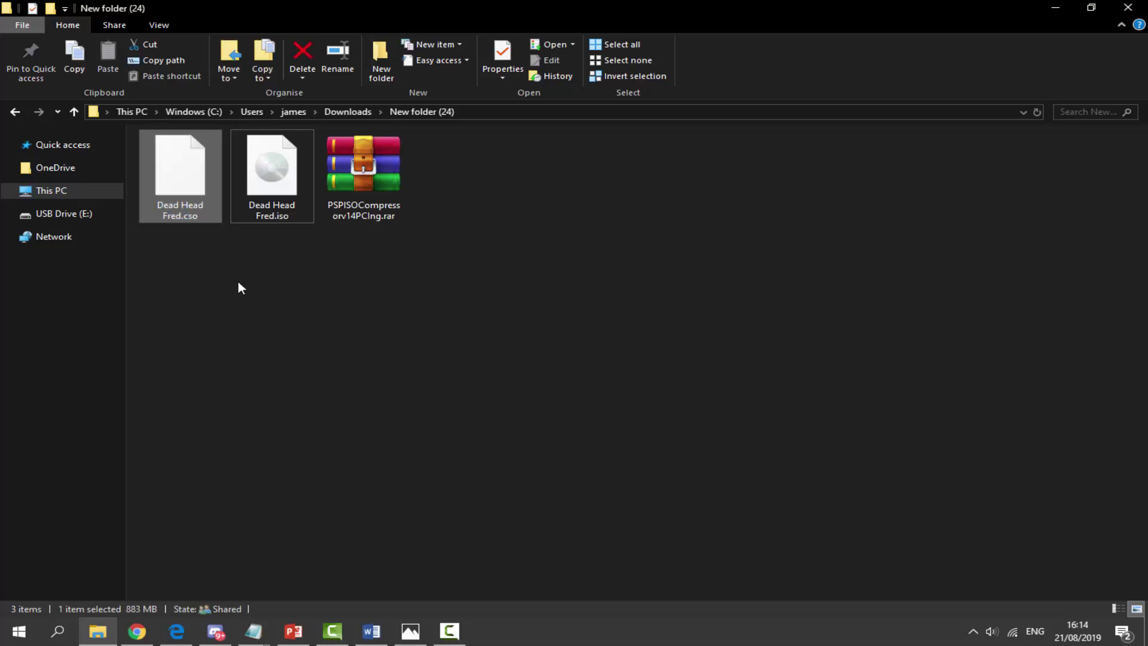
{"action": "left_click_drag", "start_coordinate": [238, 279], "coordinate": [267, 263]}
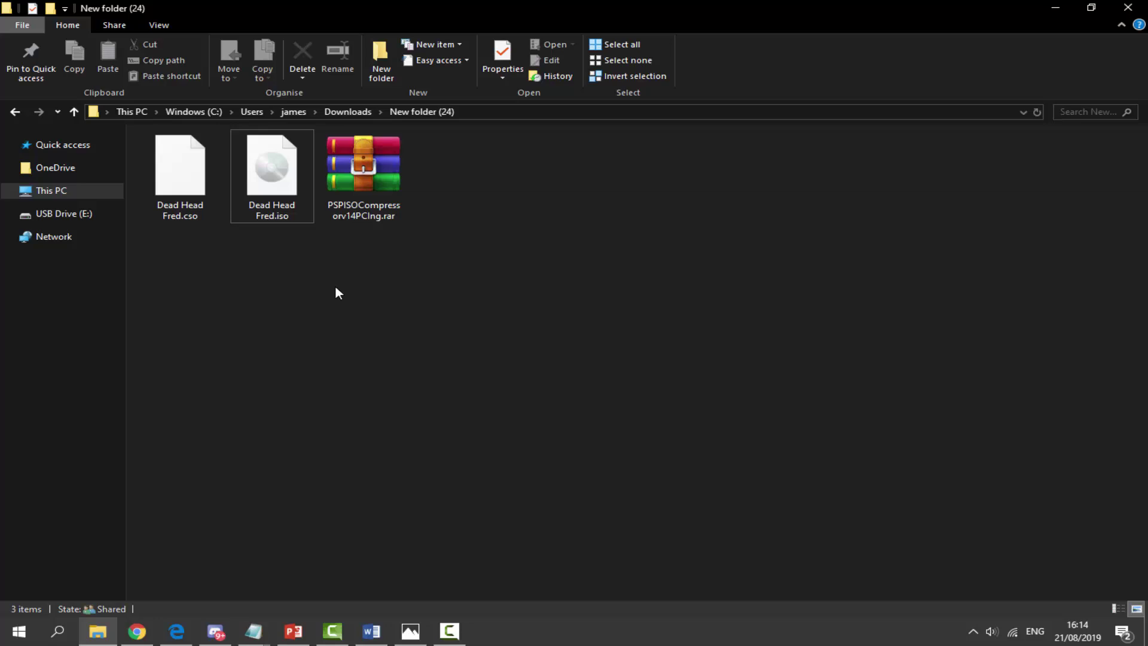
{"action": "left_click_drag", "start_coordinate": [271, 303], "coordinate": [264, 262]}
{"action": "left_click", "coordinate": [248, 210]}
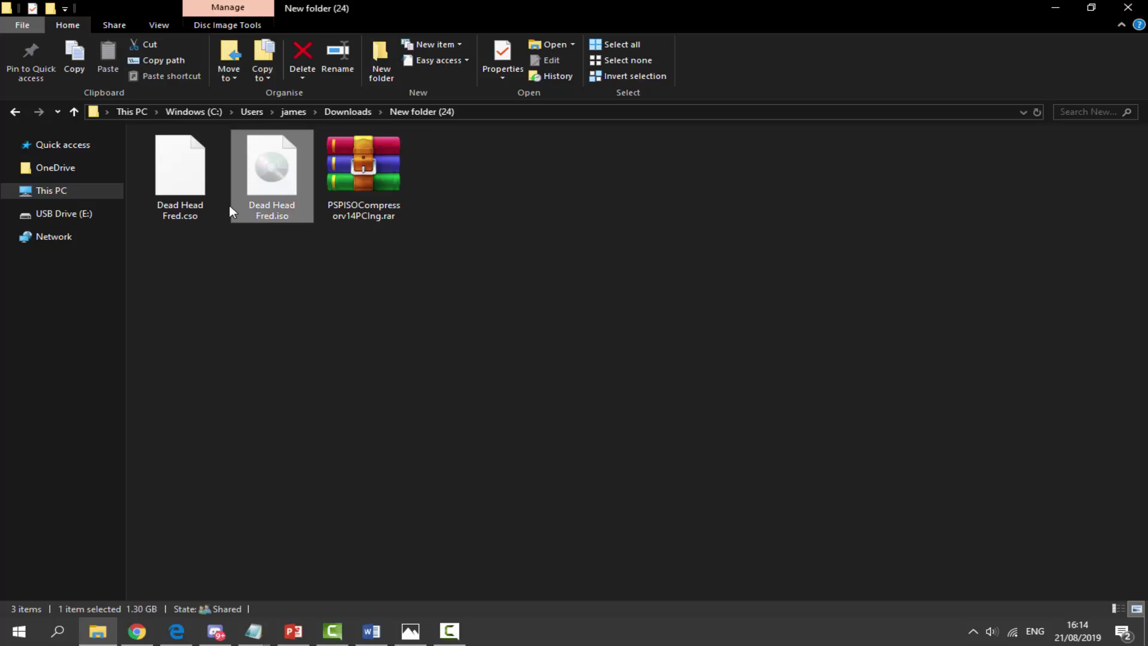
{"action": "left_click", "coordinate": [185, 212]}
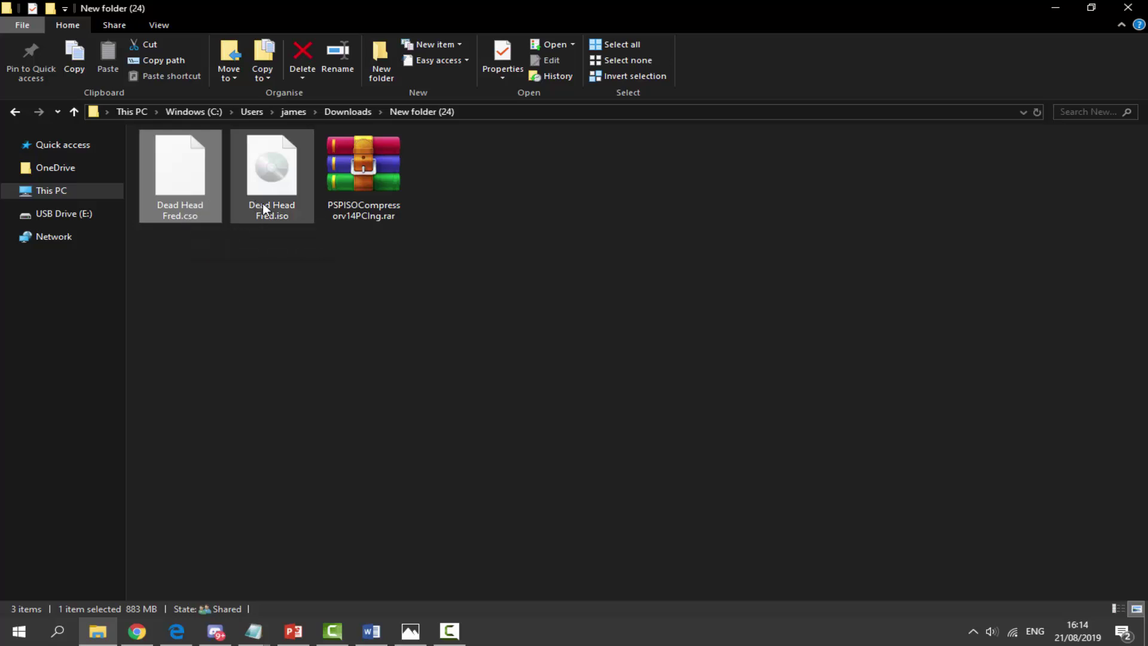
{"action": "mouse_move", "coordinate": [263, 203]}
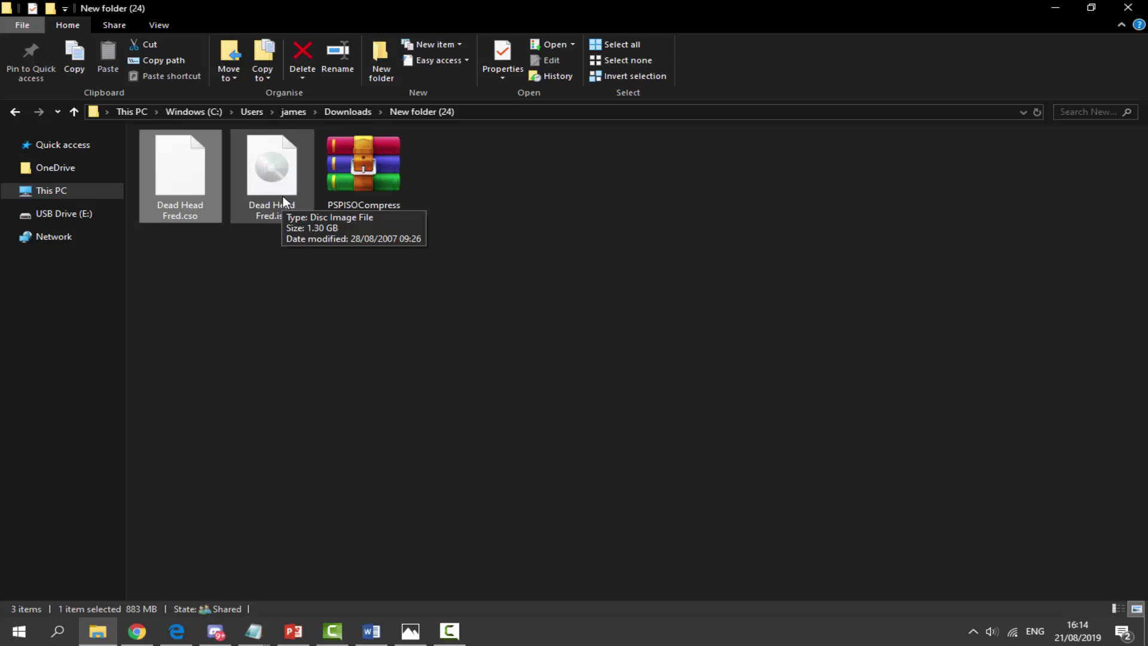
- Switch to Chrome and download PSPISOCompressorv14PCIng.rar from the open MEGA page
{"action": "left_click", "coordinate": [137, 631]}
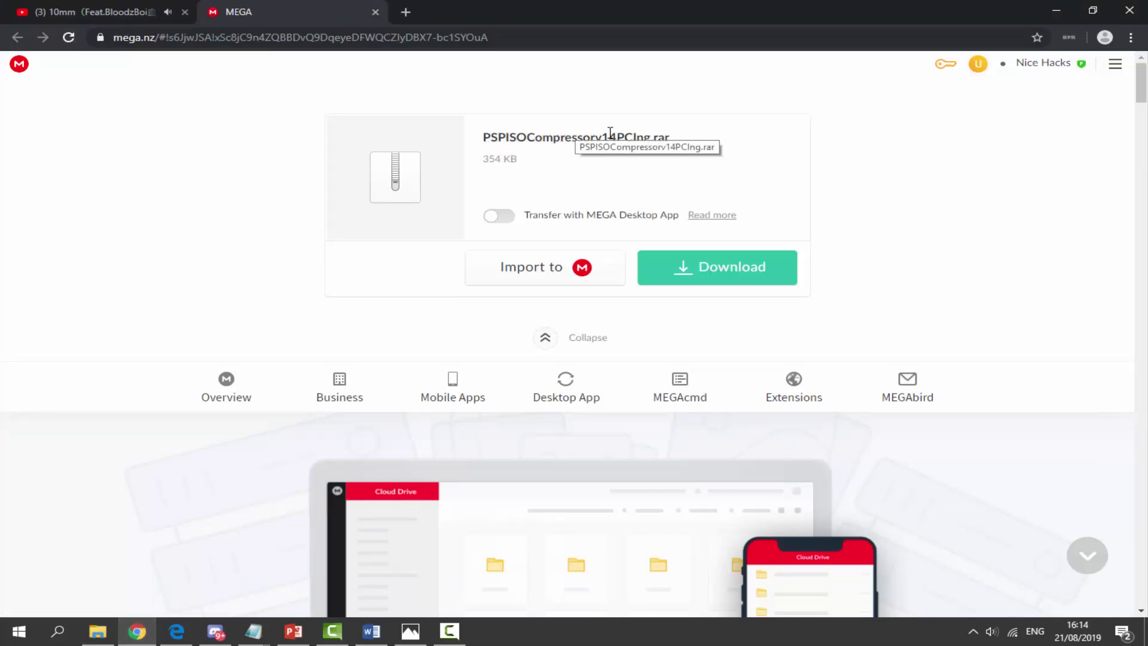
{"action": "left_click", "coordinate": [687, 280]}
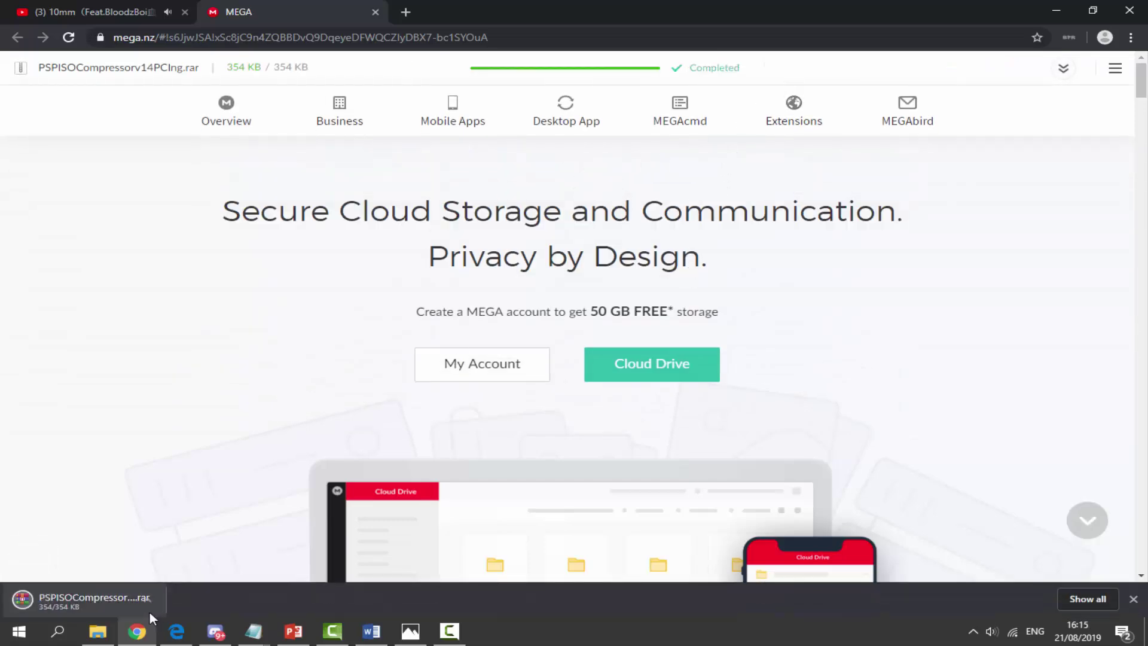
{"action": "left_click", "coordinate": [165, 600]}
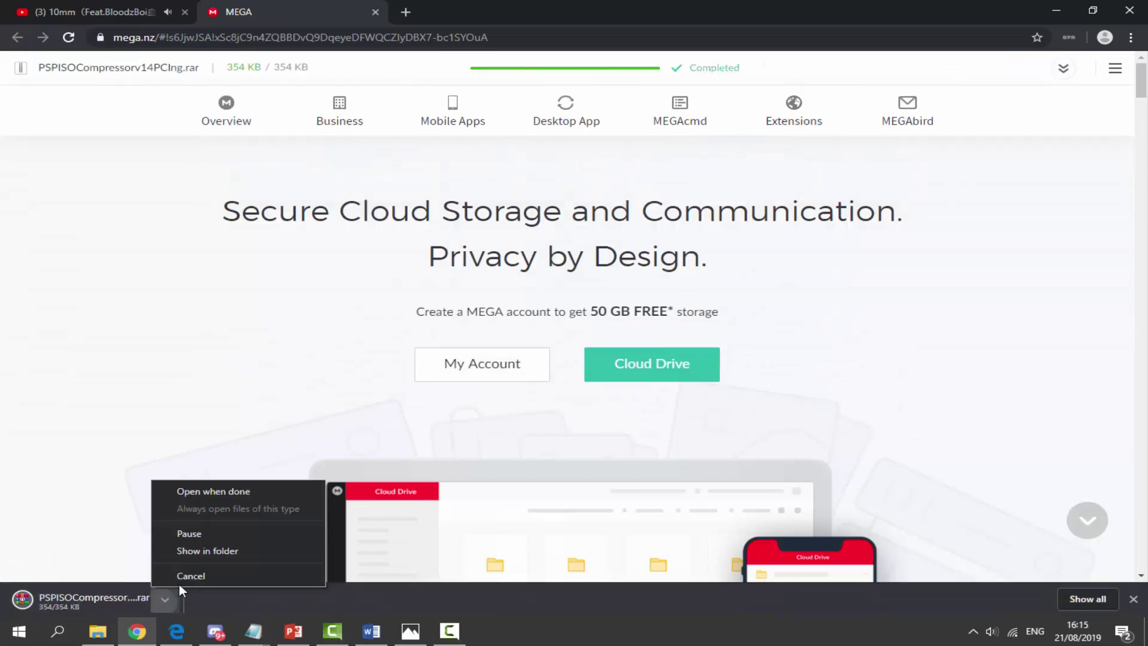
{"action": "left_click", "coordinate": [1133, 598]}
- Switch back to File Explorer and extract PSPISOCompressorv14PCIng.rar into its own folder of the same name
{"action": "left_click", "coordinate": [97, 631]}
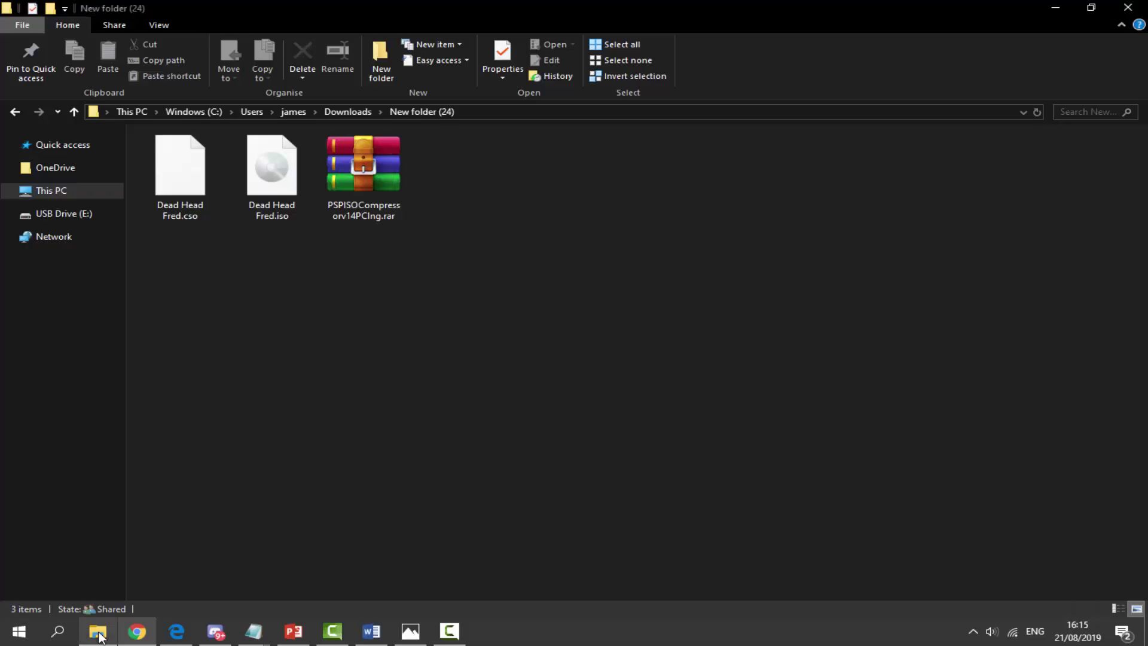
{"action": "left_click", "coordinate": [370, 182]}
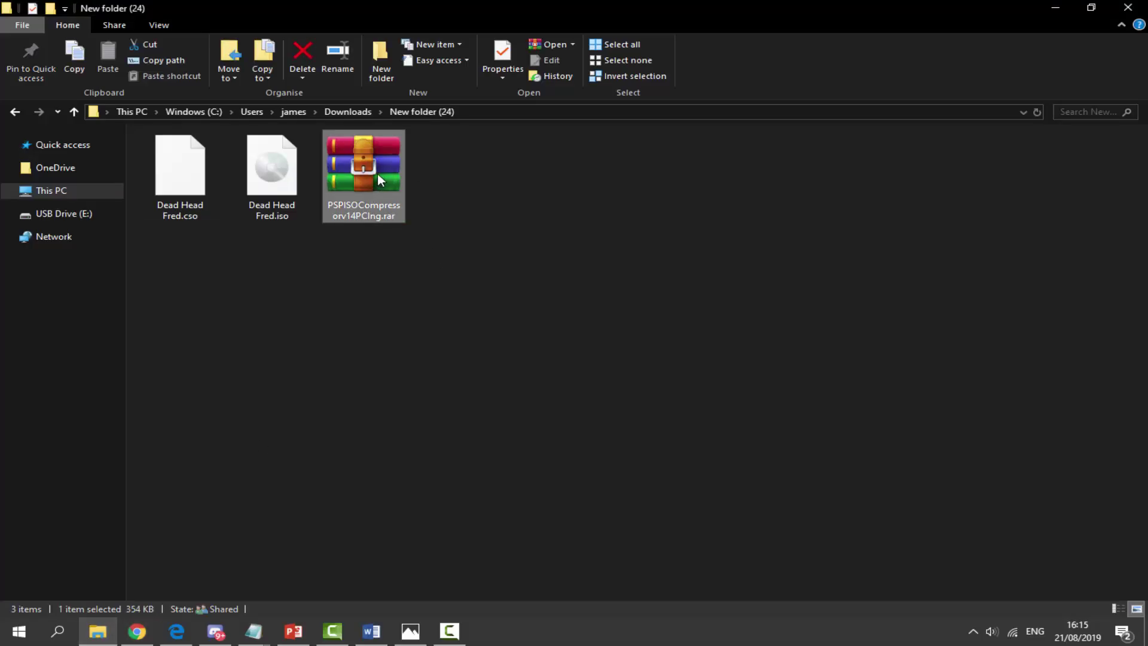
{"action": "right_click", "coordinate": [377, 173]}
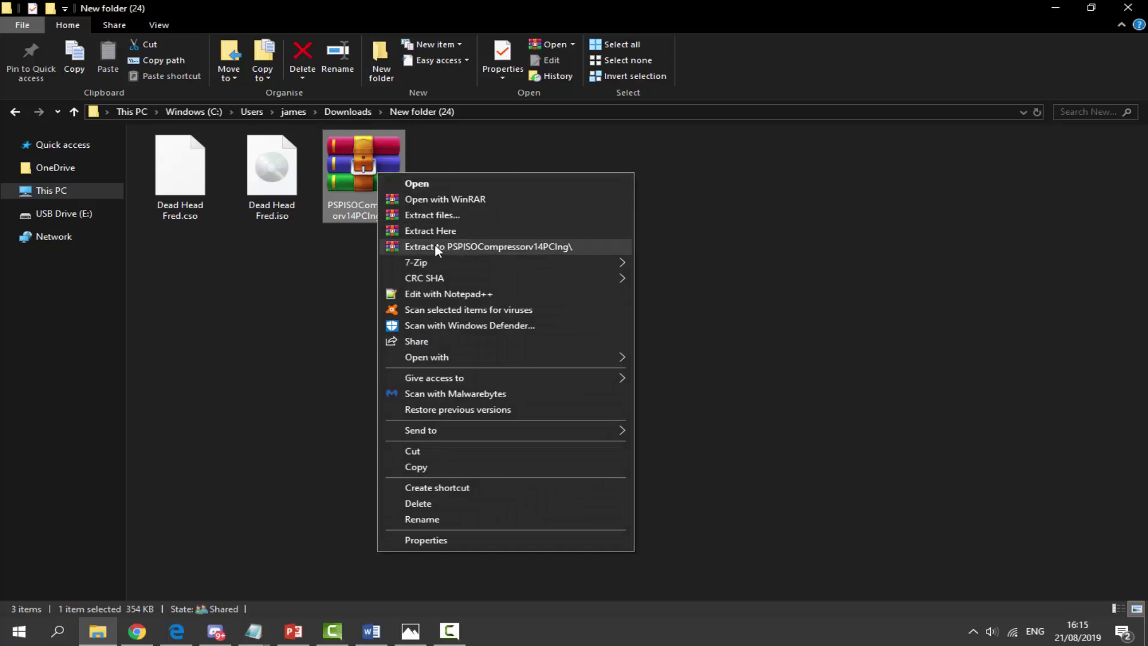
{"action": "left_click", "coordinate": [512, 246]}
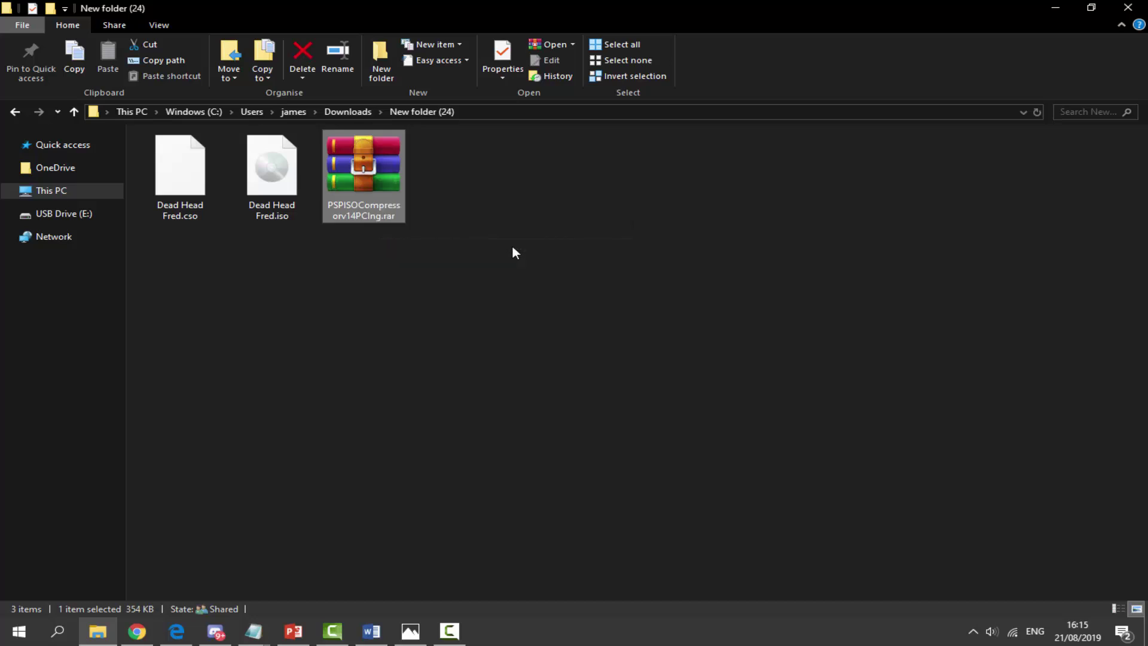
{"action": "left_click", "coordinate": [460, 276]}
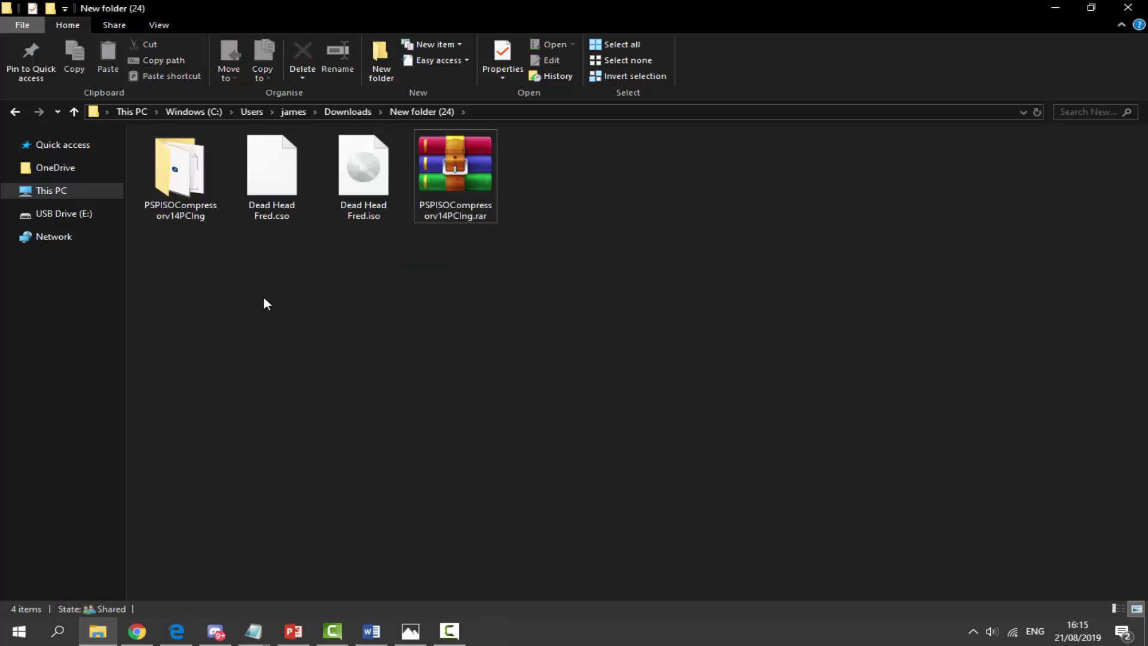
- Open the extracted PSPISOCompressorv14PCIng folder and bring up the setup wizard of PSP ISO Compressor 1.4.exe
{"action": "double_click", "coordinate": [193, 212]}
{"action": "left_click", "coordinate": [202, 168]}
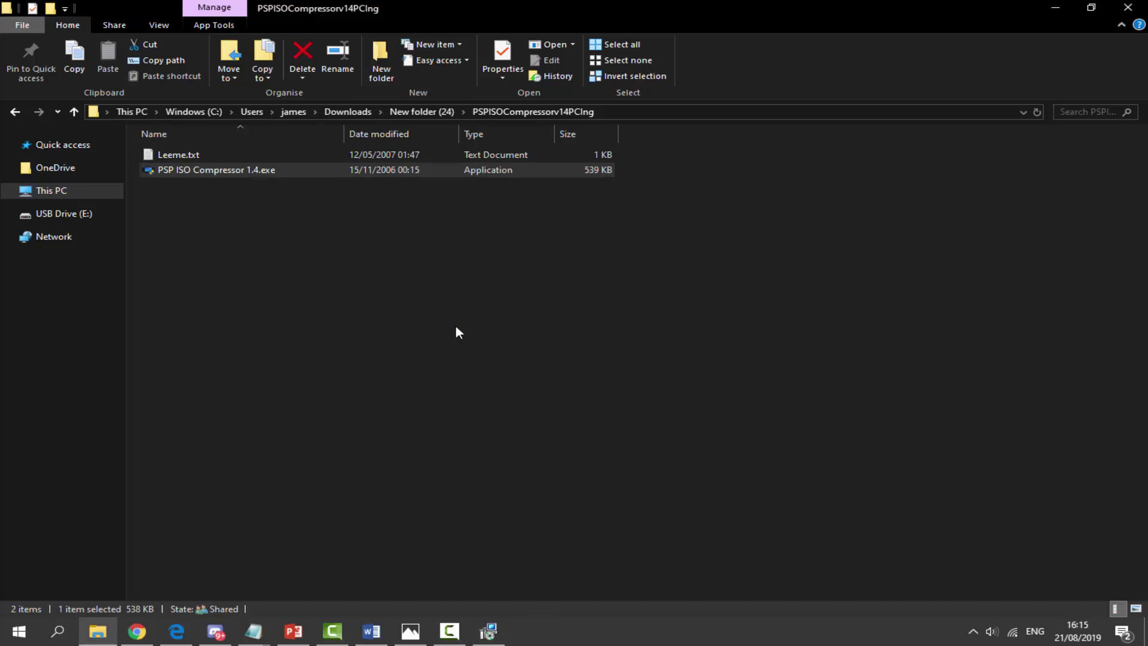
{"action": "left_click", "coordinate": [488, 630]}
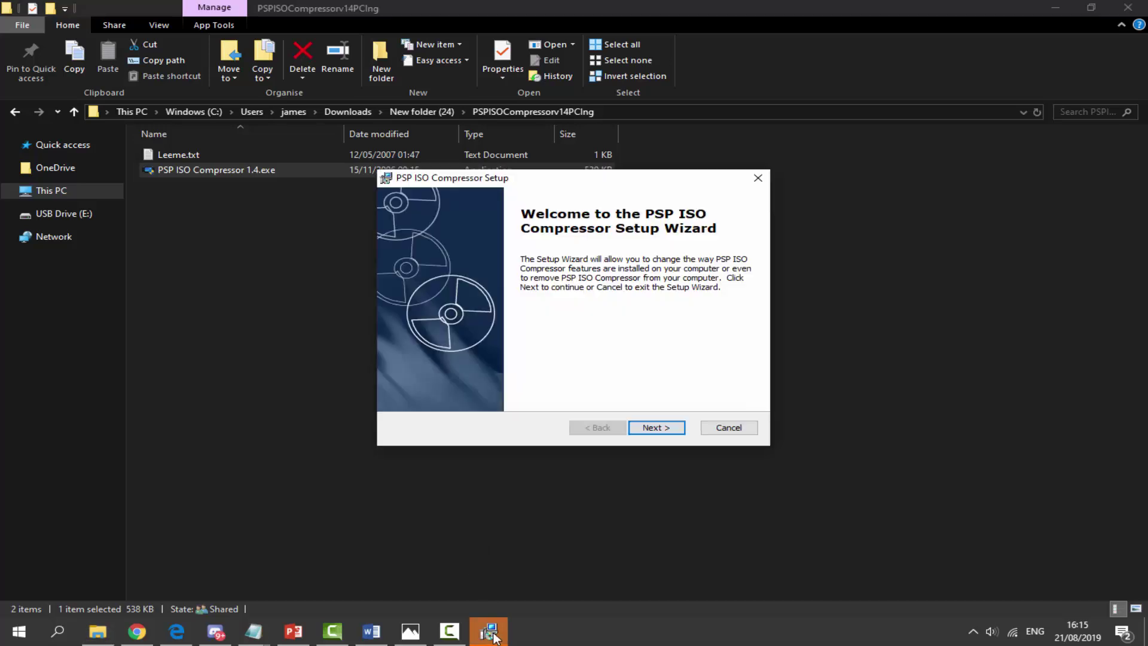
- Repair the PSP ISO Compressor installation with the setup wizard and finish the setup
{"action": "left_click", "coordinate": [656, 427]}
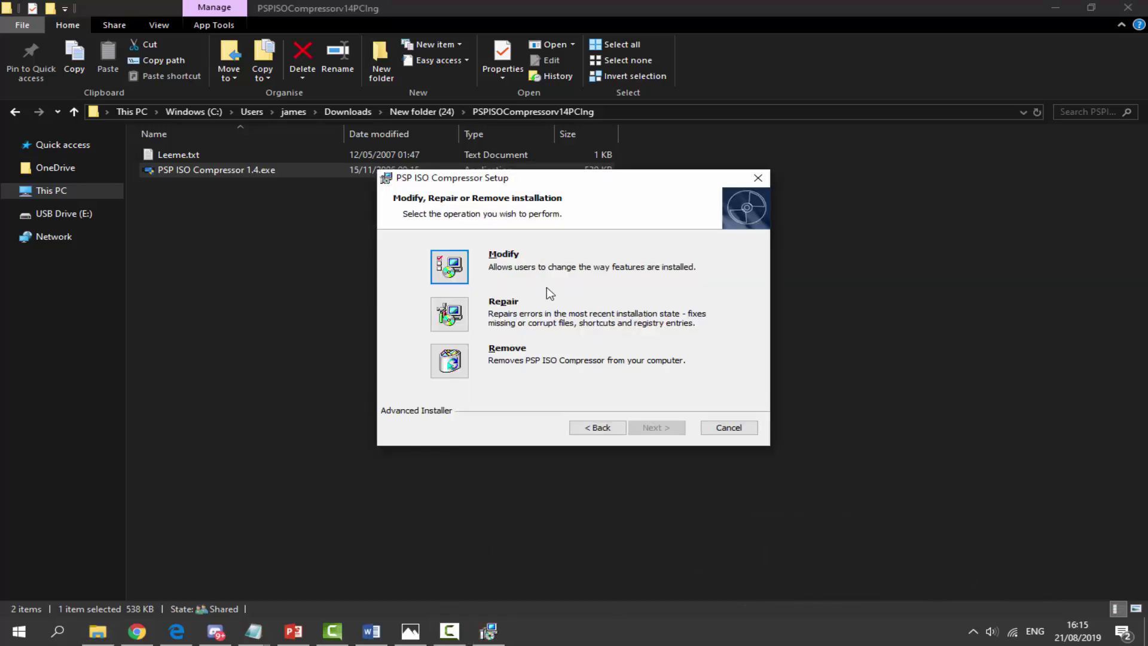
{"action": "left_click", "coordinate": [458, 318]}
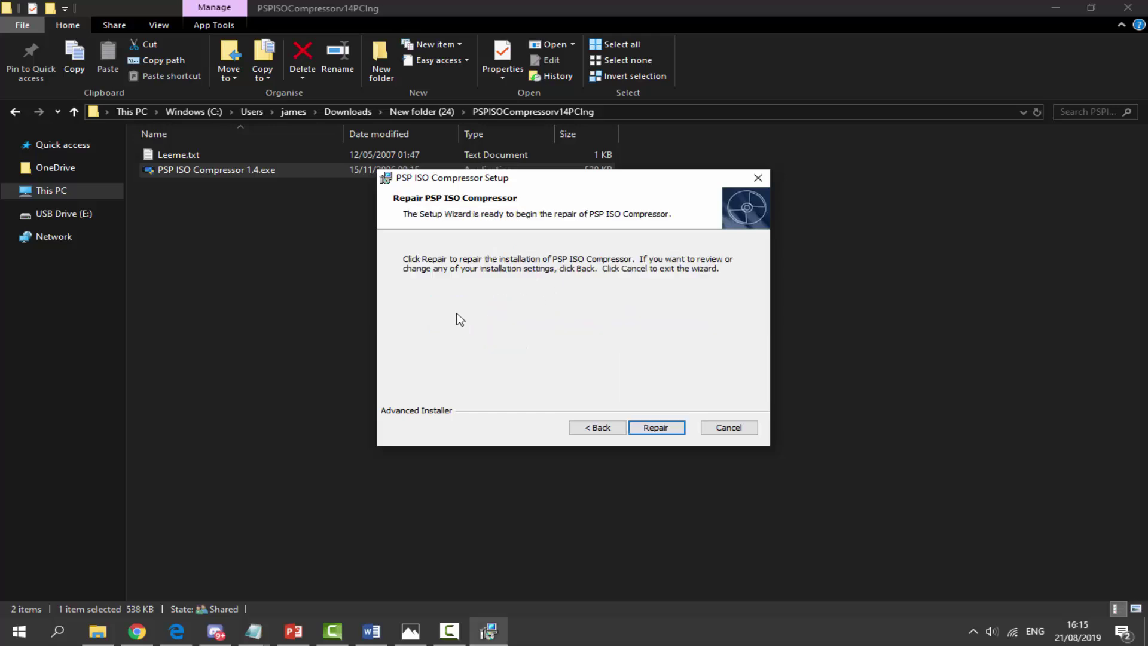
{"action": "left_click", "coordinate": [662, 426]}
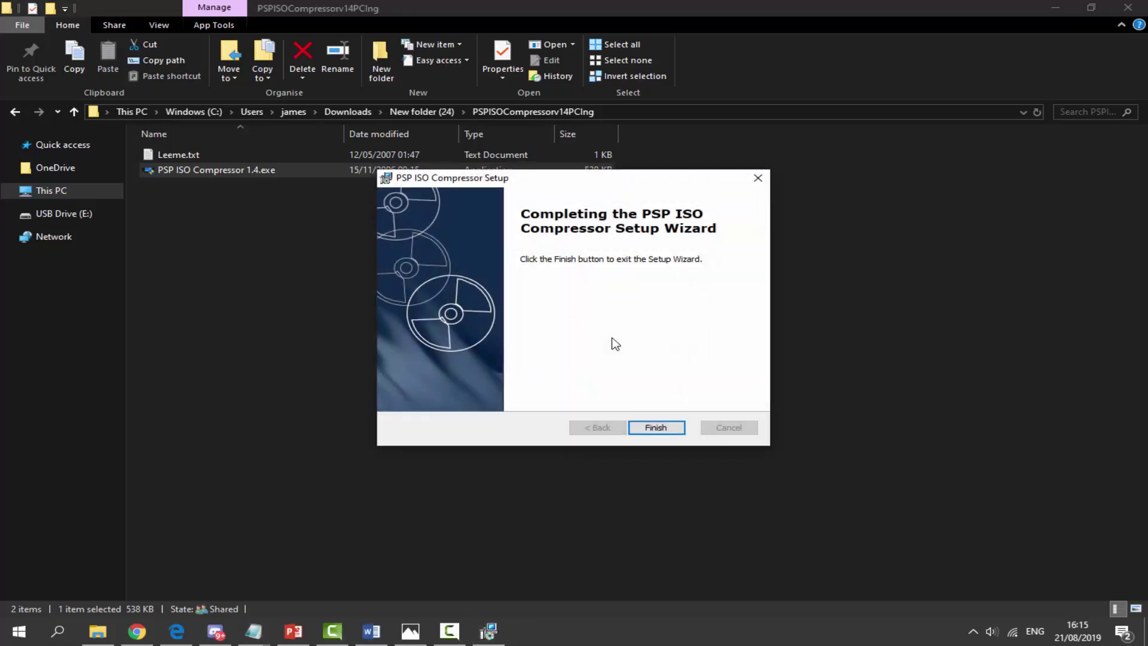
{"action": "left_click", "coordinate": [655, 428]}
{"action": "left_click", "coordinate": [453, 384]}
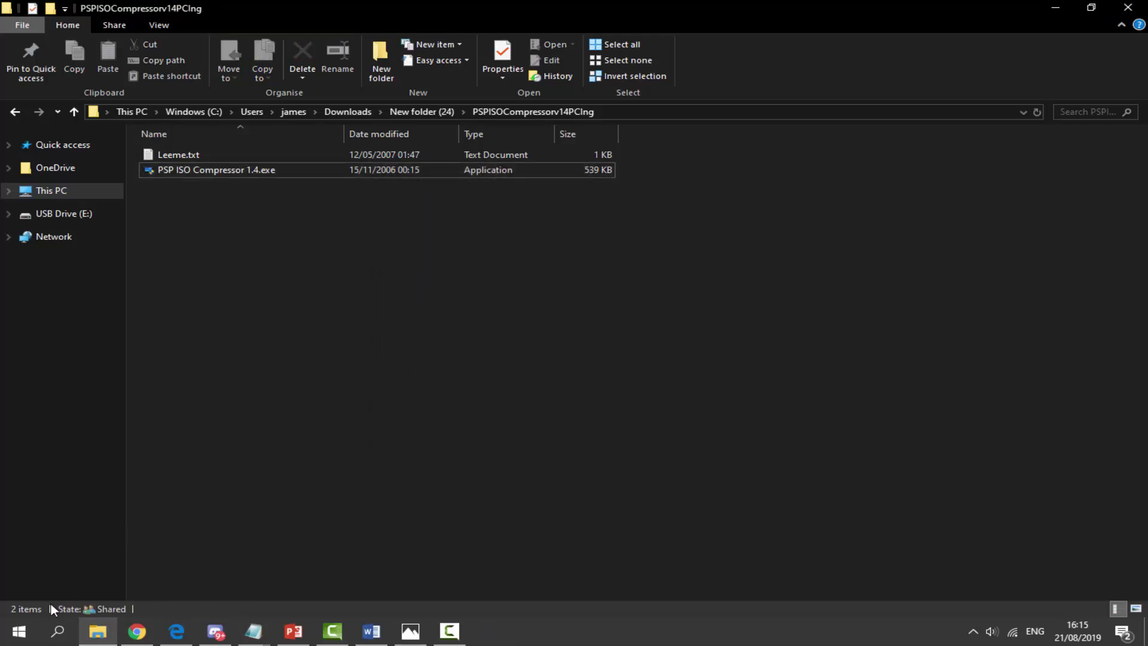
- Search Windows for "psp iso" and launch PSP ISO Compresser v1.4
{"action": "left_click", "coordinate": [57, 631]}
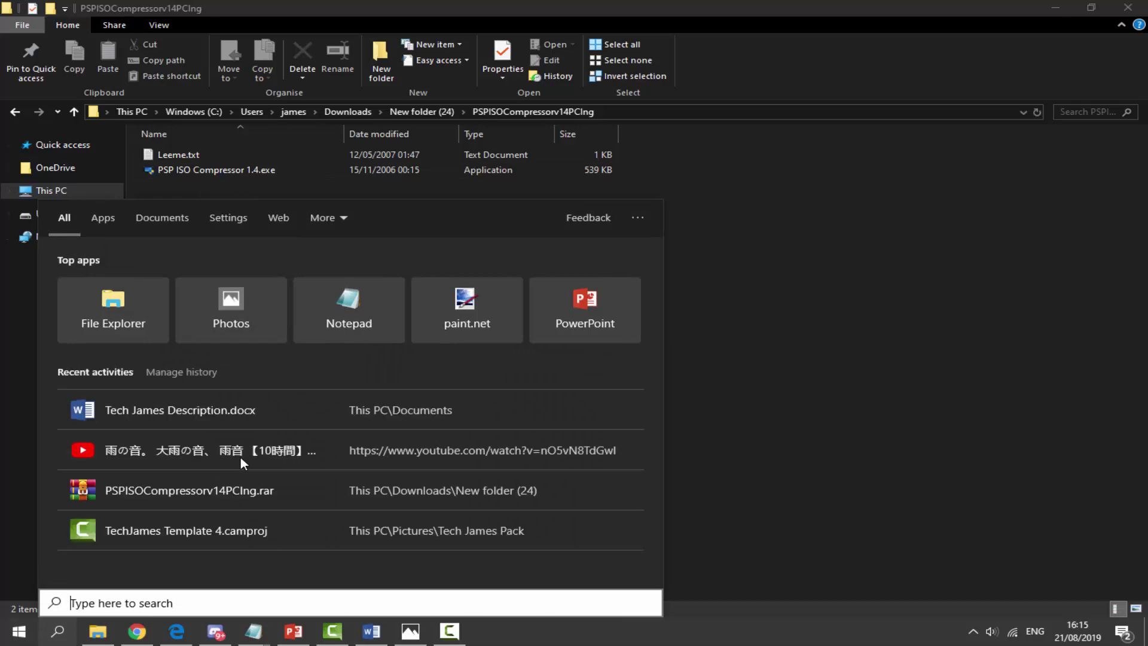
{"action": "type", "text": "psp iso"}
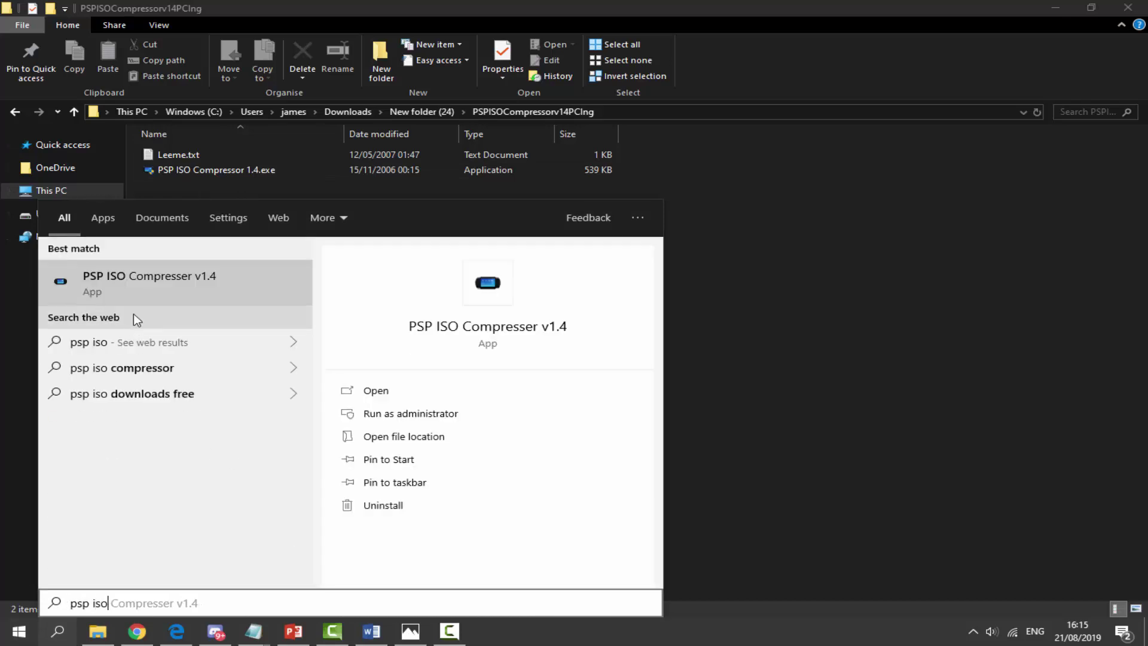
{"action": "left_click", "coordinate": [145, 283]}
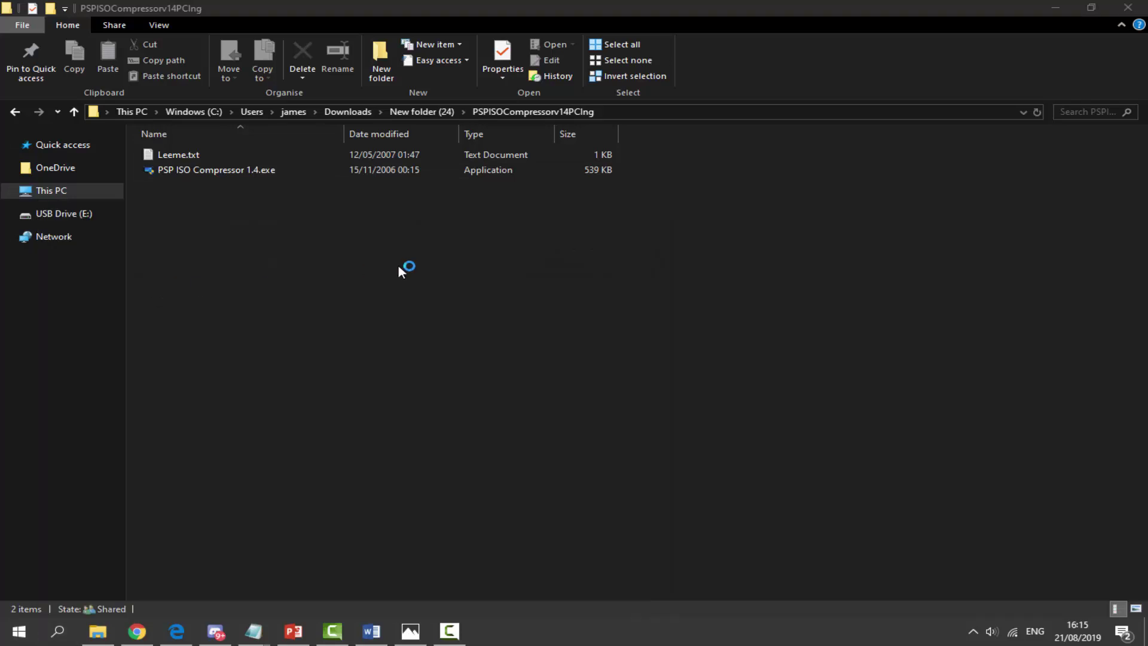
- Return to New folder (24) in File Explorer and select the Dead Head Fred.iso file
{"action": "left_click", "coordinate": [414, 110]}
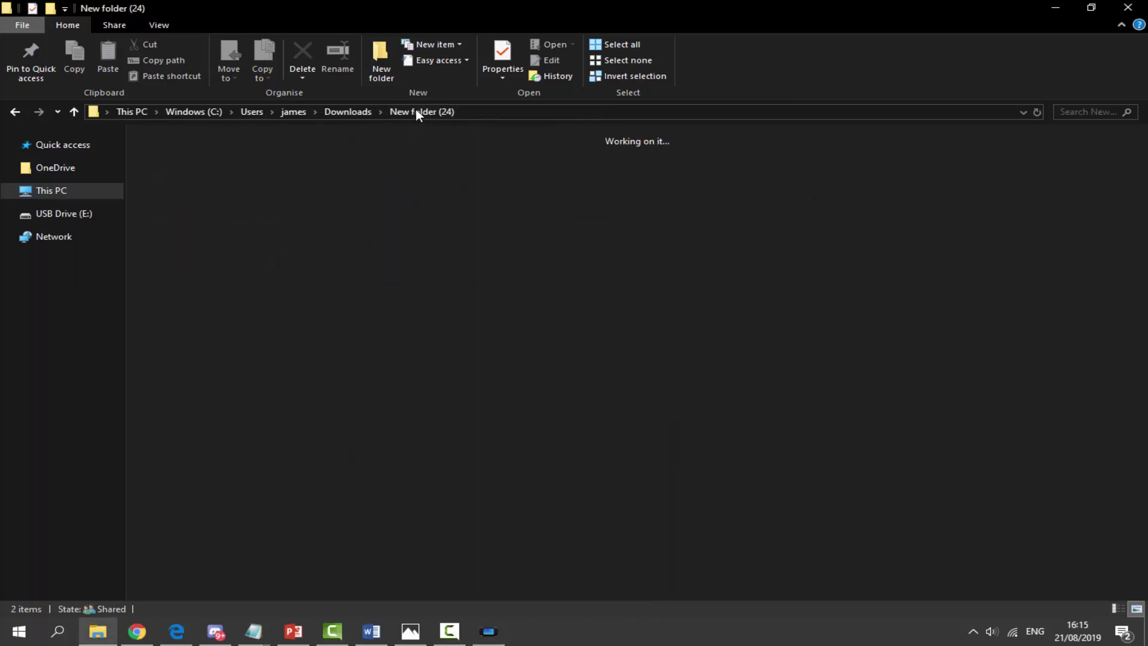
{"action": "left_click", "coordinate": [286, 194]}
{"action": "left_click", "coordinate": [373, 187]}
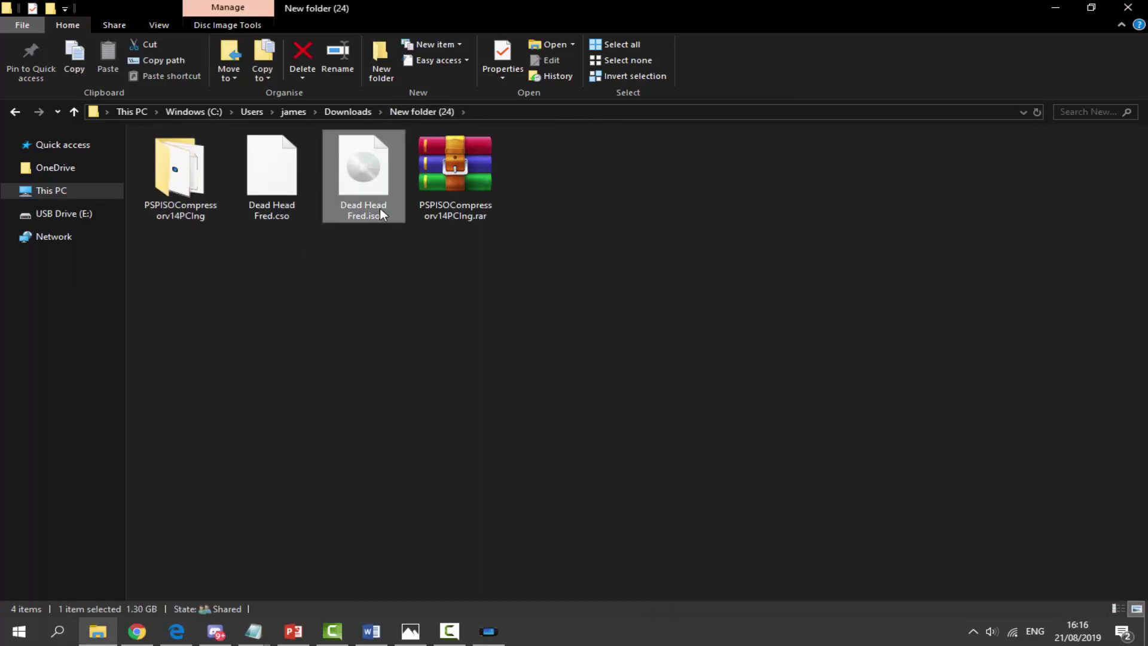
- Switch to PSP ISO Compressor and choose the Uncompress CSO->ISO operation
{"action": "left_click", "coordinate": [490, 628]}
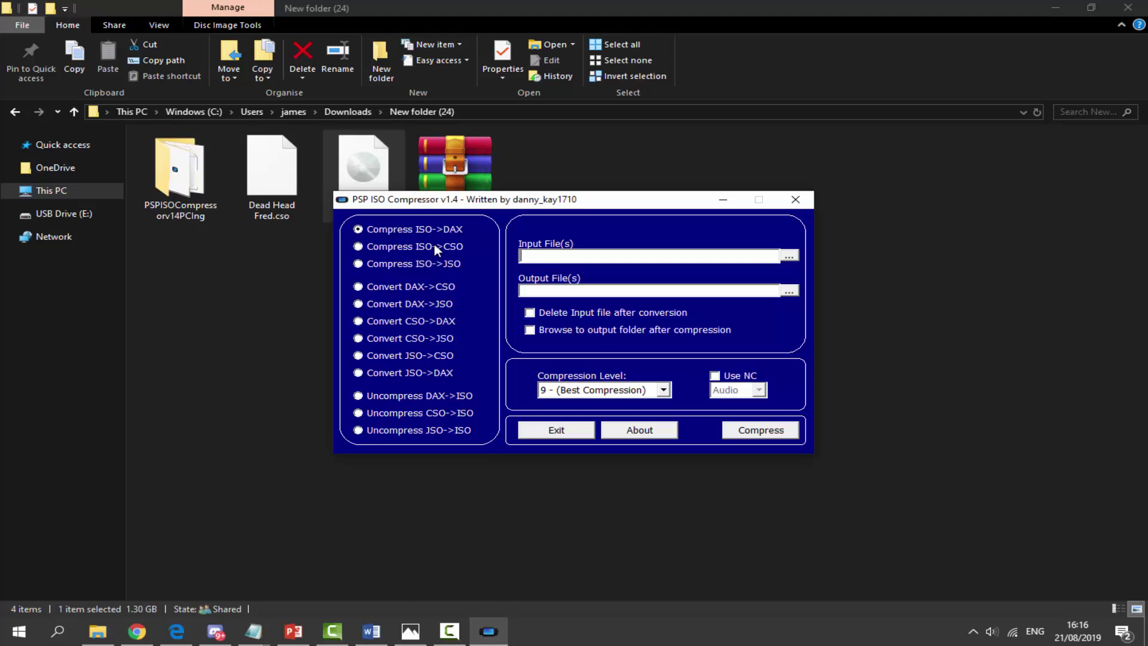
{"action": "left_click_drag", "start_coordinate": [490, 203], "coordinate": [504, 252]}
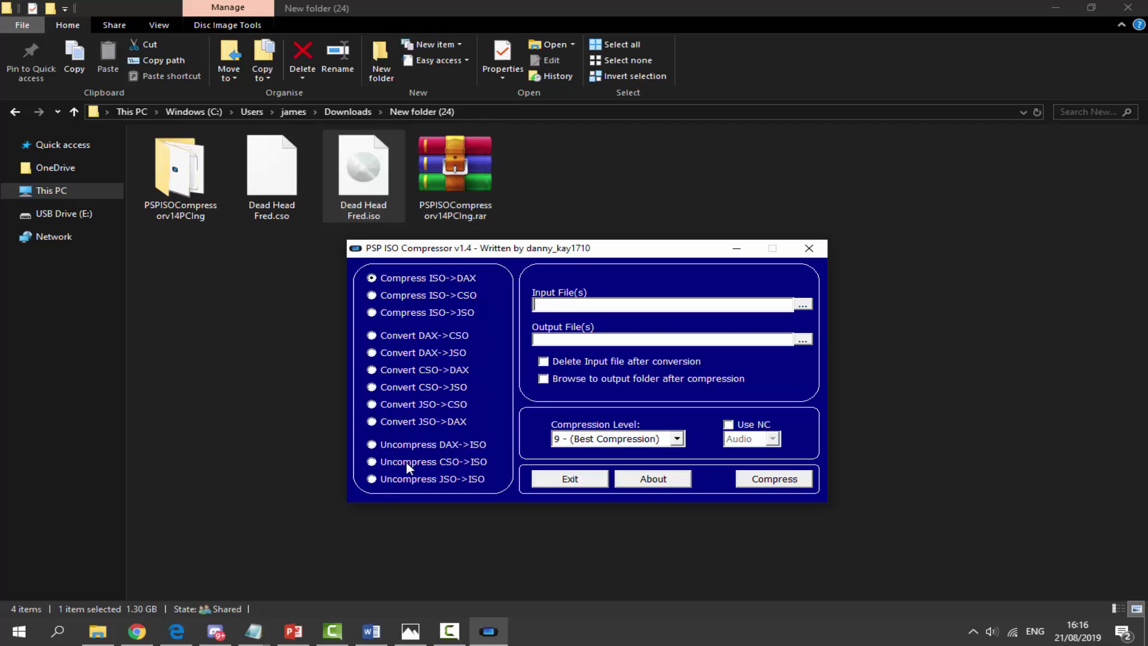
{"action": "left_click", "coordinate": [391, 463]}
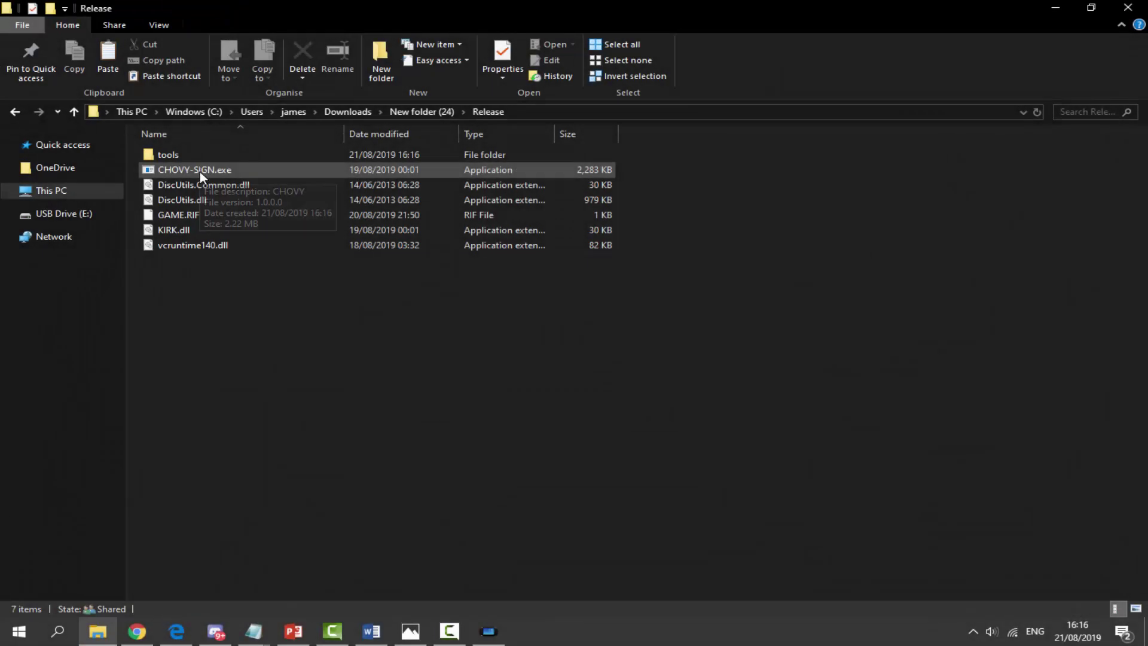
- Launch CHOVY-SIGN.exe and check which PSP game images its ISO image browser offers in New folder (24)
{"action": "double_click", "coordinate": [192, 170]}
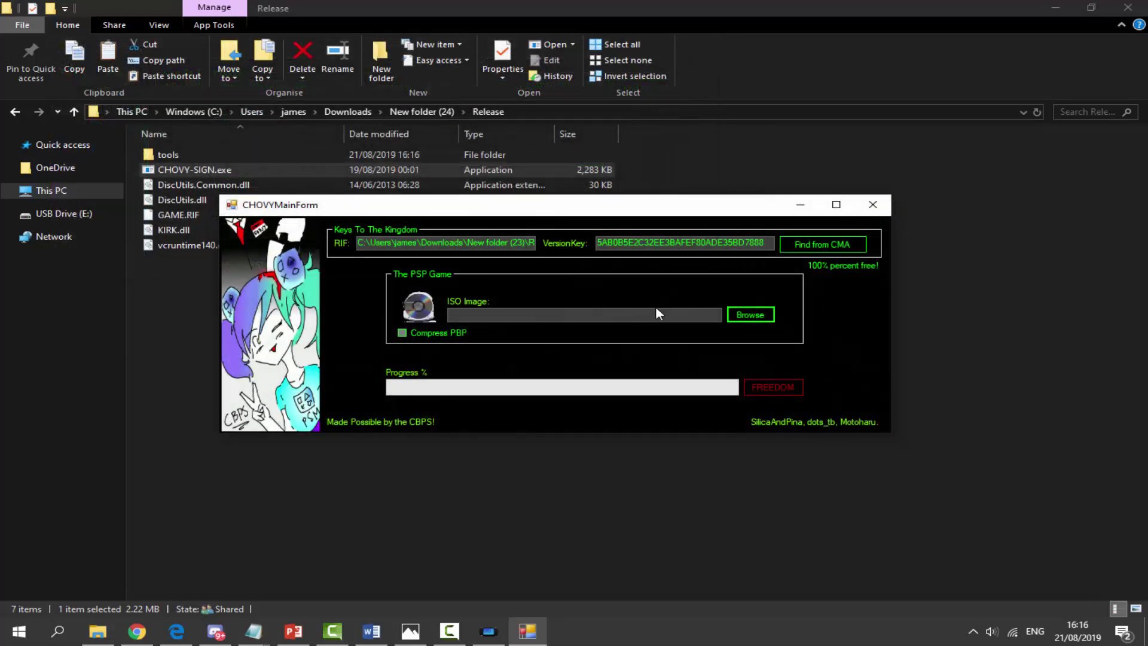
{"action": "left_click", "coordinate": [751, 315]}
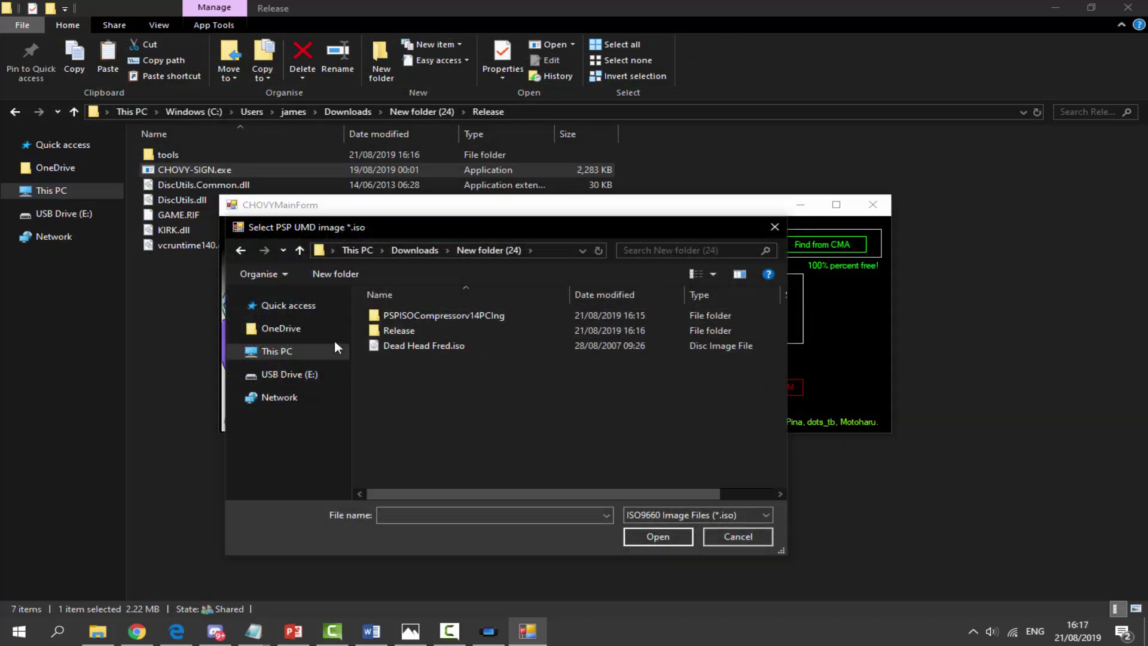
{"action": "left_click", "coordinate": [430, 345]}
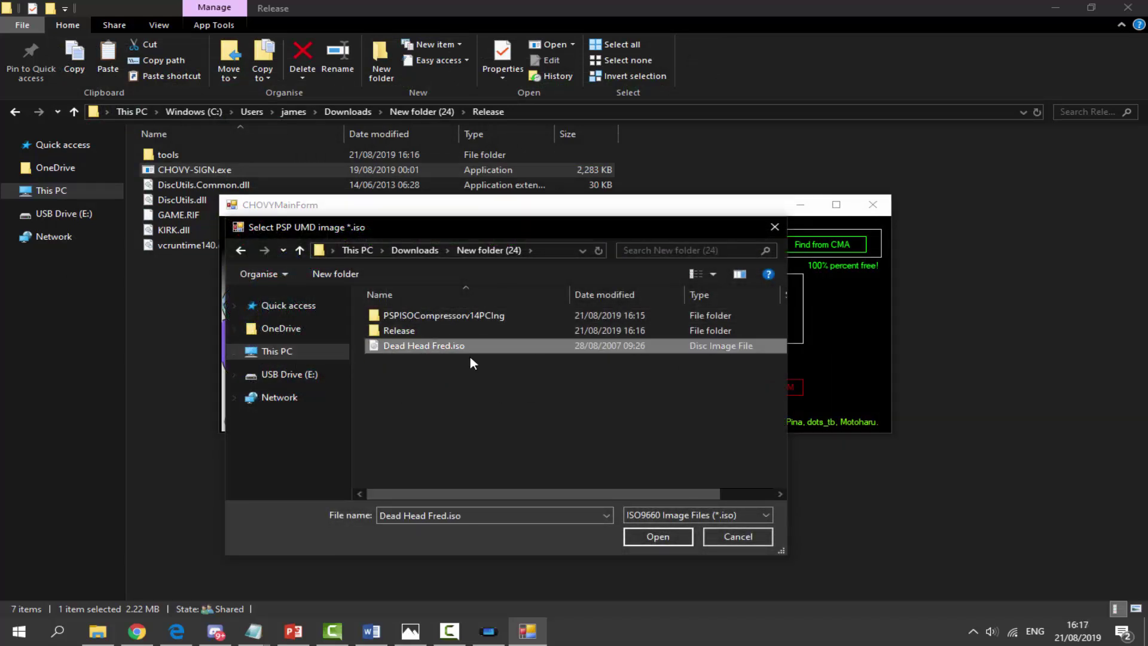
{"action": "left_click", "coordinate": [721, 535]}
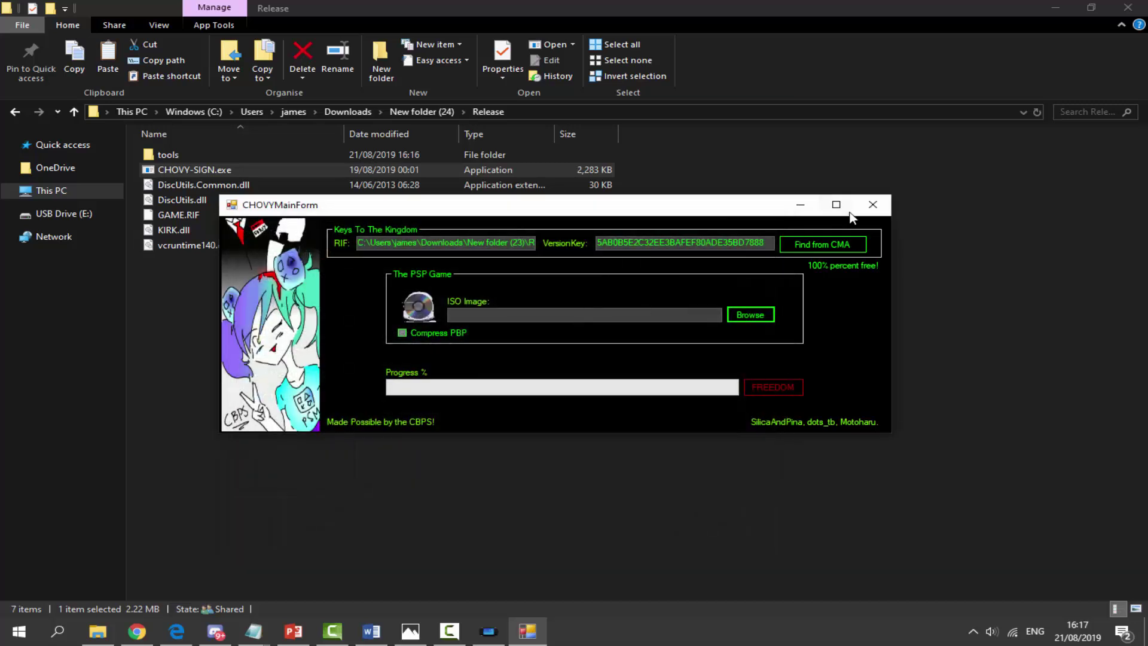
- Close CHOVY-SIGN, switch to PSP ISO Compressor and load Dead Head Fred.cso from New folder (24) as the input file
{"action": "left_click", "coordinate": [865, 206]}
{"action": "left_click", "coordinate": [421, 112]}
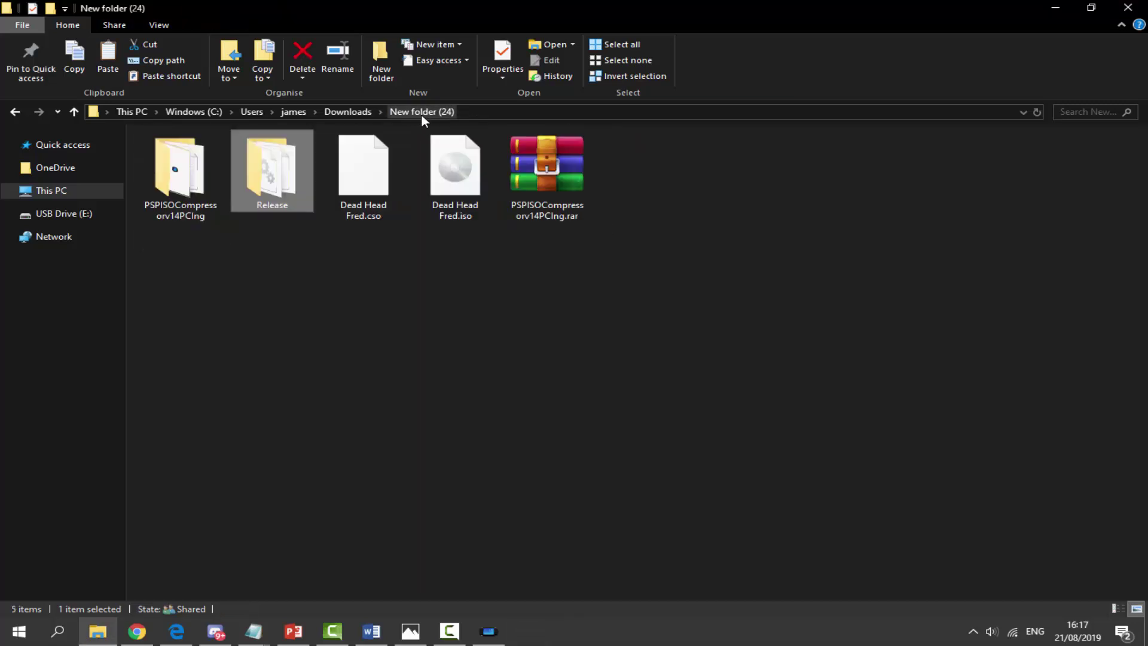
{"action": "left_click", "coordinate": [488, 630]}
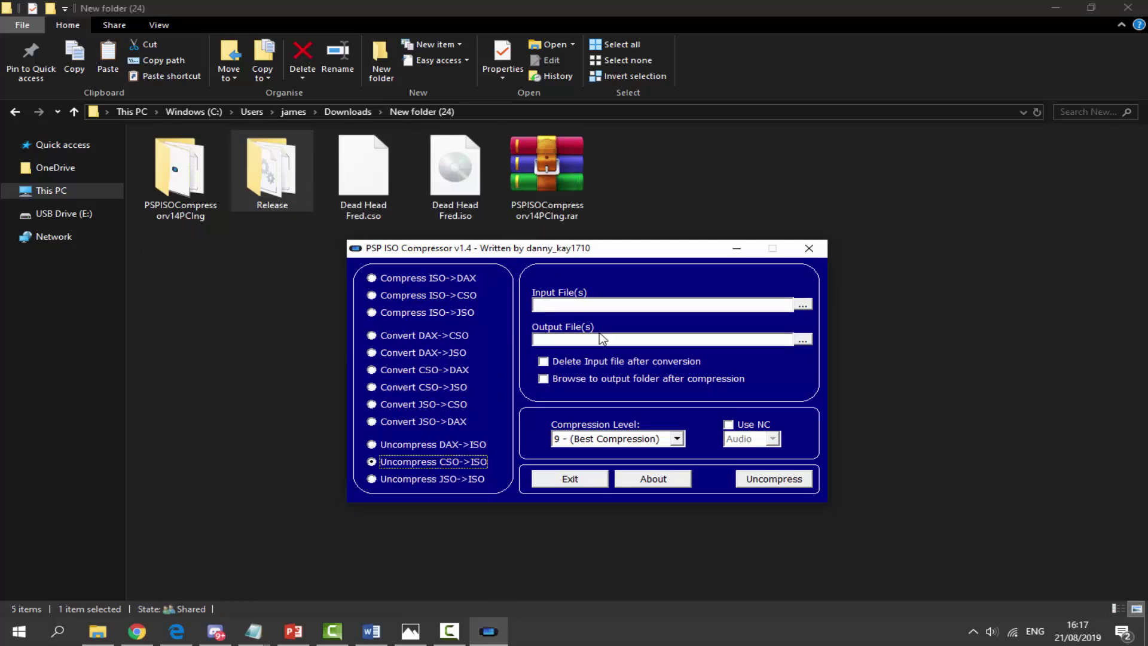
{"action": "left_click", "coordinate": [803, 306]}
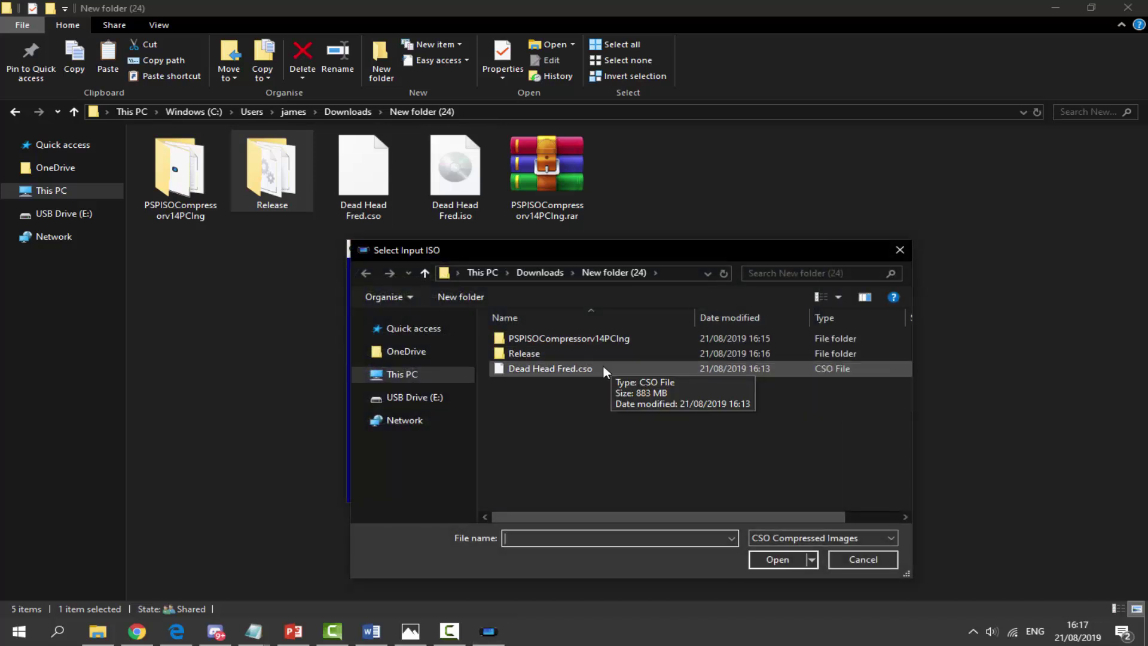
{"action": "left_click", "coordinate": [624, 371]}
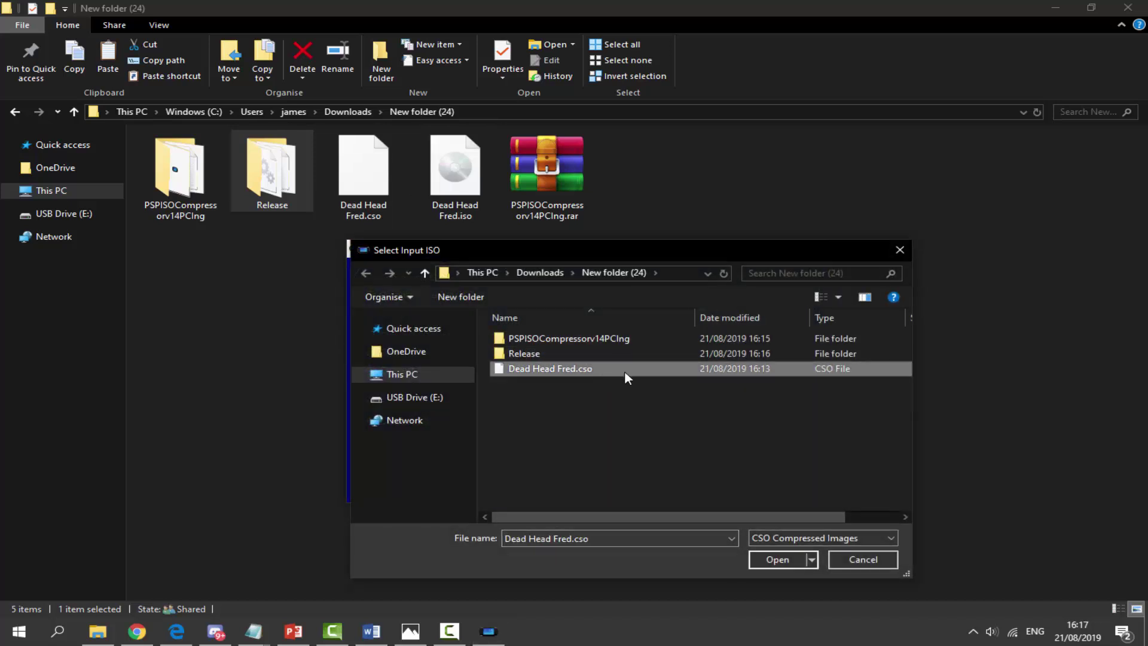
{"action": "left_click", "coordinate": [787, 560]}
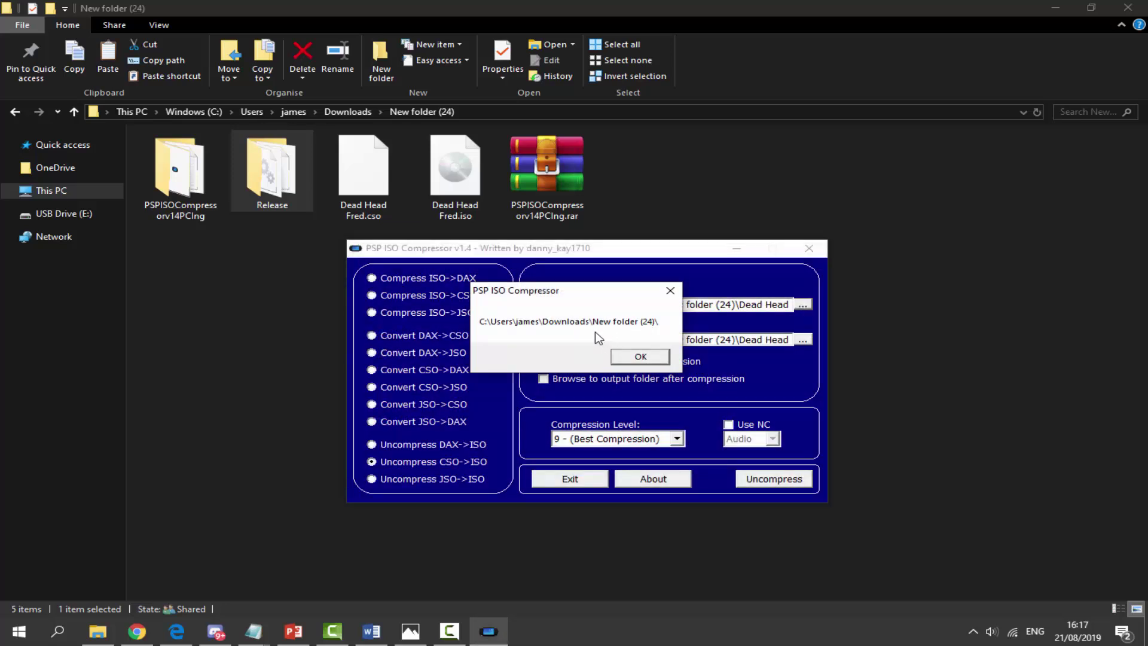
{"action": "left_click", "coordinate": [627, 357]}
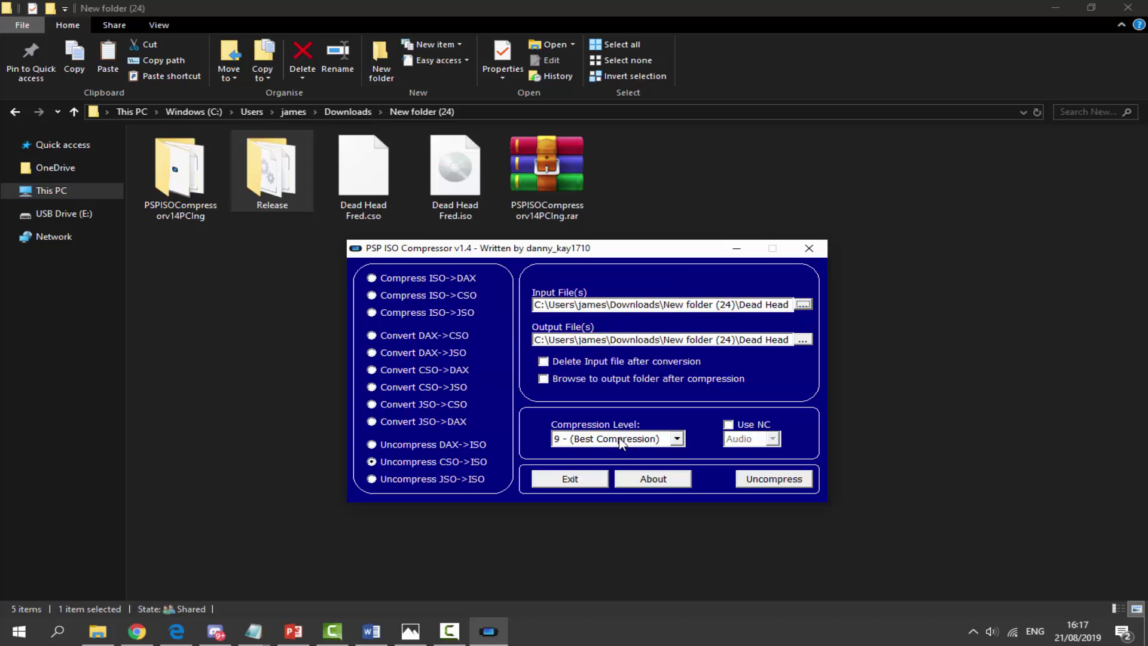
- Uncompress the CSO to Dead Head Fred.iso, overwriting the existing file, and exit PSP ISO Compressor once the conversion is done
{"action": "left_click", "coordinate": [756, 482]}
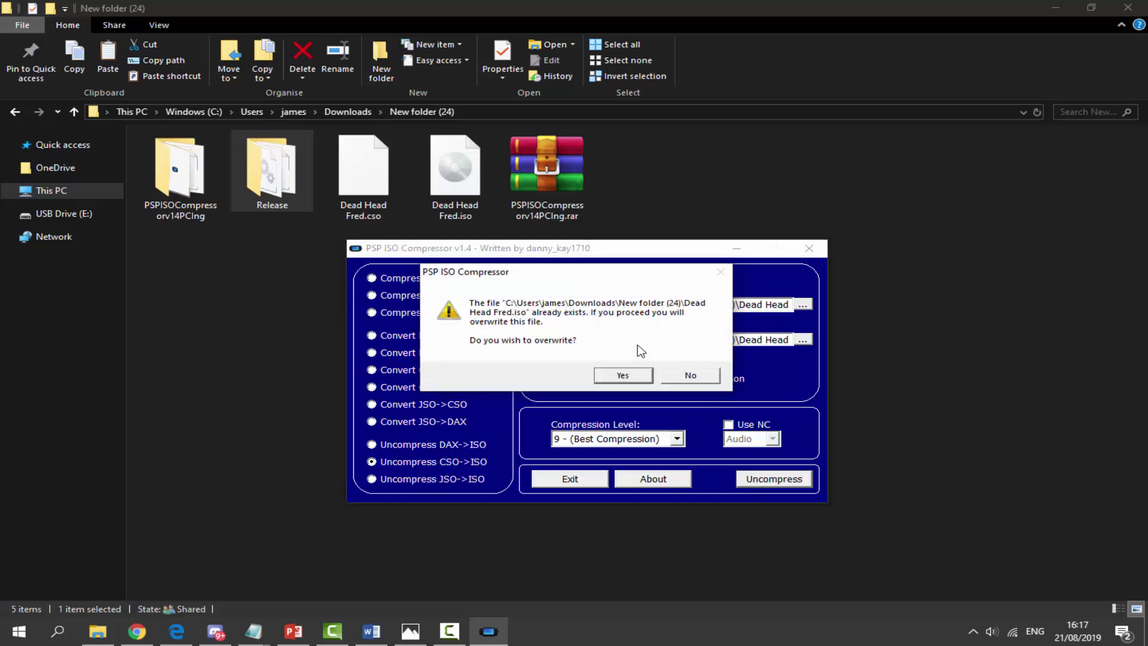
{"action": "left_click", "coordinate": [622, 375]}
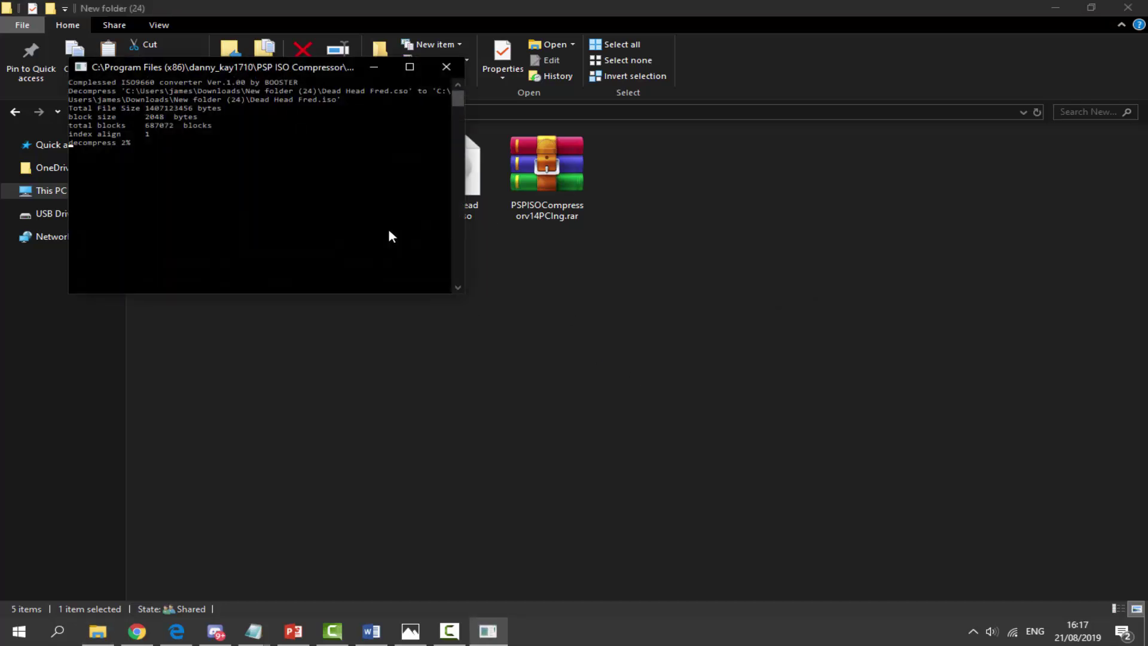
{"action": "left_click_drag", "start_coordinate": [266, 65], "coordinate": [572, 221]}
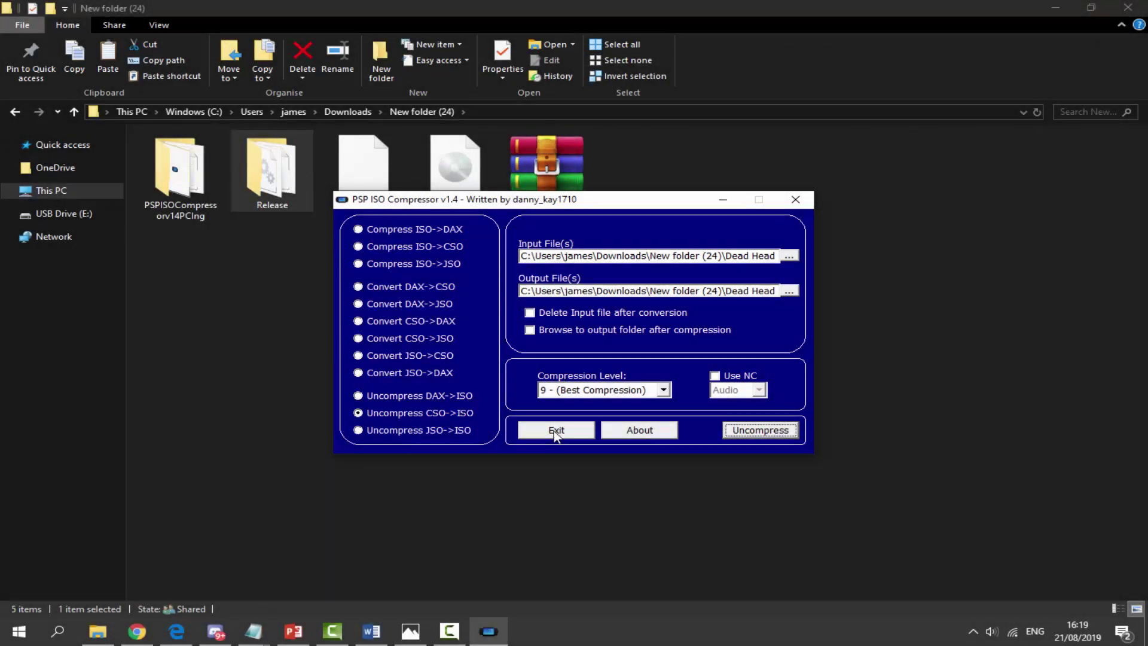
{"action": "left_click", "coordinate": [556, 429]}
- Refresh New folder (24) and check the file type and size in the properties of Dead Head Fred.iso
{"action": "right_click", "coordinate": [439, 297]}
{"action": "left_click", "coordinate": [484, 355]}
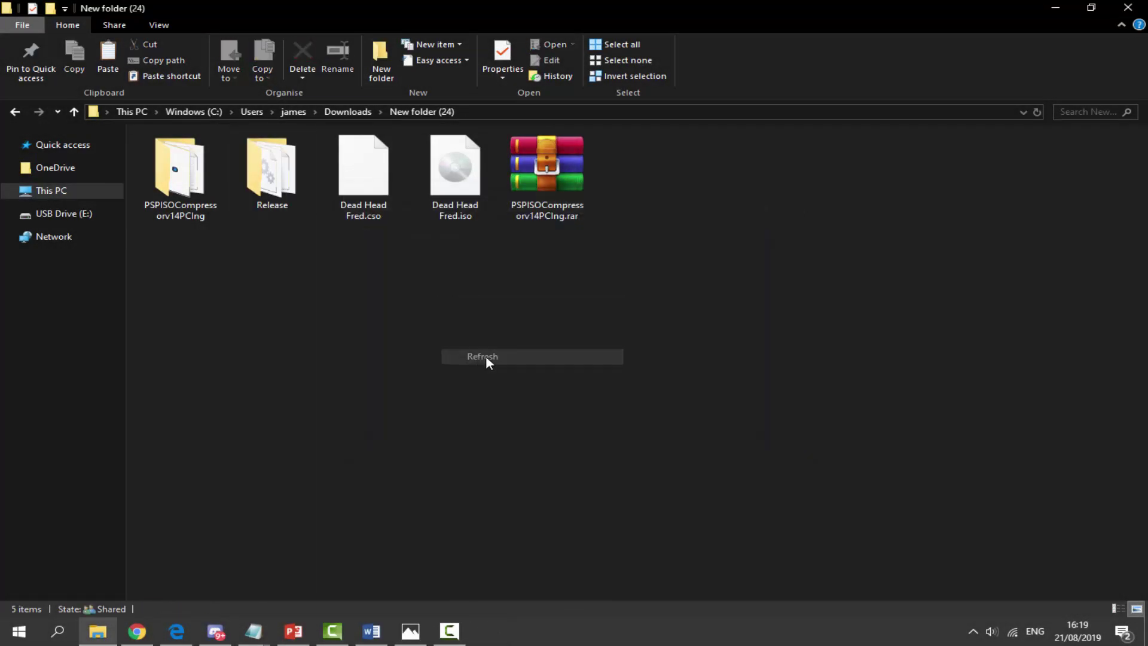
{"action": "left_click", "coordinate": [463, 216]}
{"action": "right_click", "coordinate": [461, 197]}
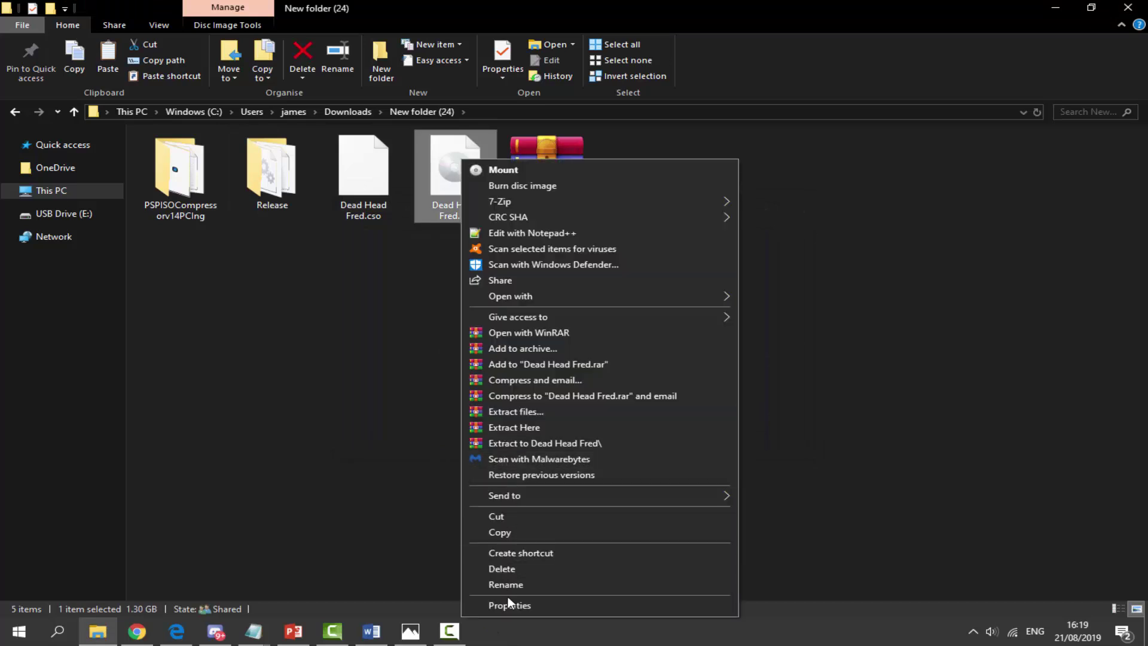
{"action": "left_click", "coordinate": [510, 604]}
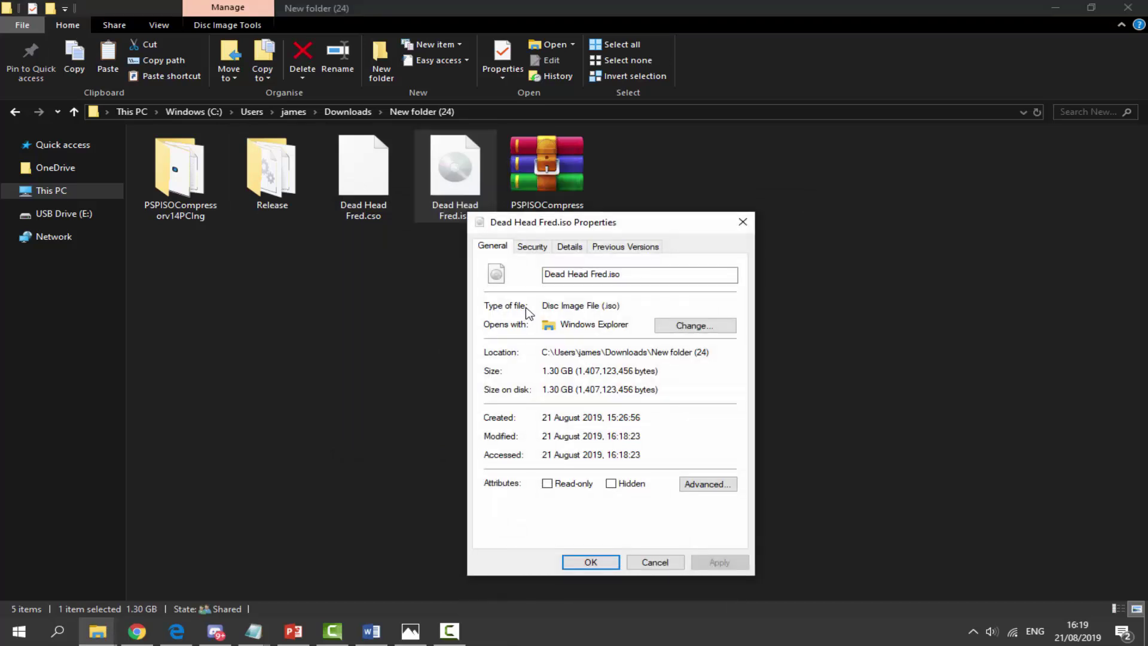
{"action": "left_click", "coordinate": [743, 222]}
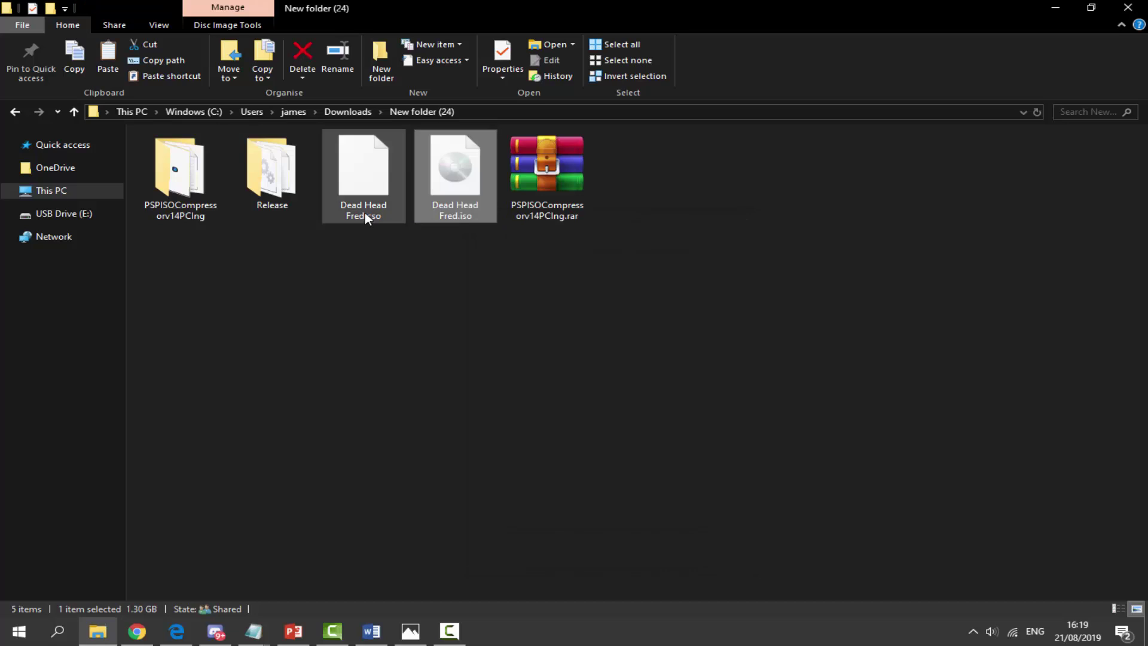
- Compare the file sizes of Dead Head Fred.cso and Dead Head Fred.iso, and leave both files deselected
{"action": "left_click", "coordinate": [361, 215]}
{"action": "left_click", "coordinate": [458, 213]}
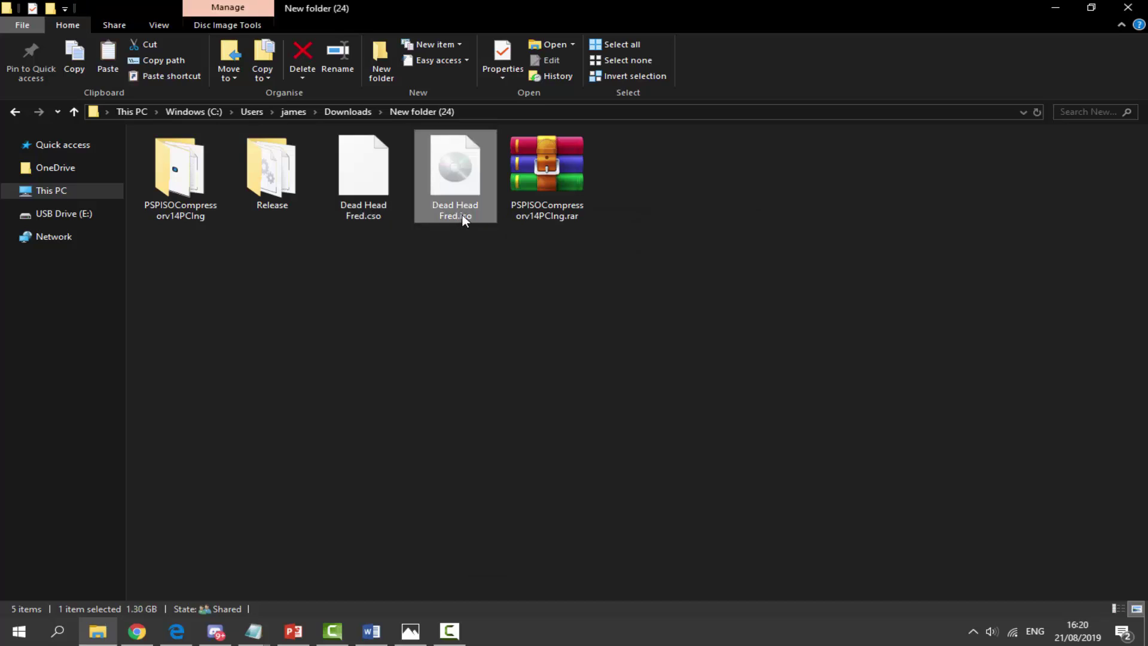
{"action": "left_click", "coordinate": [378, 210]}
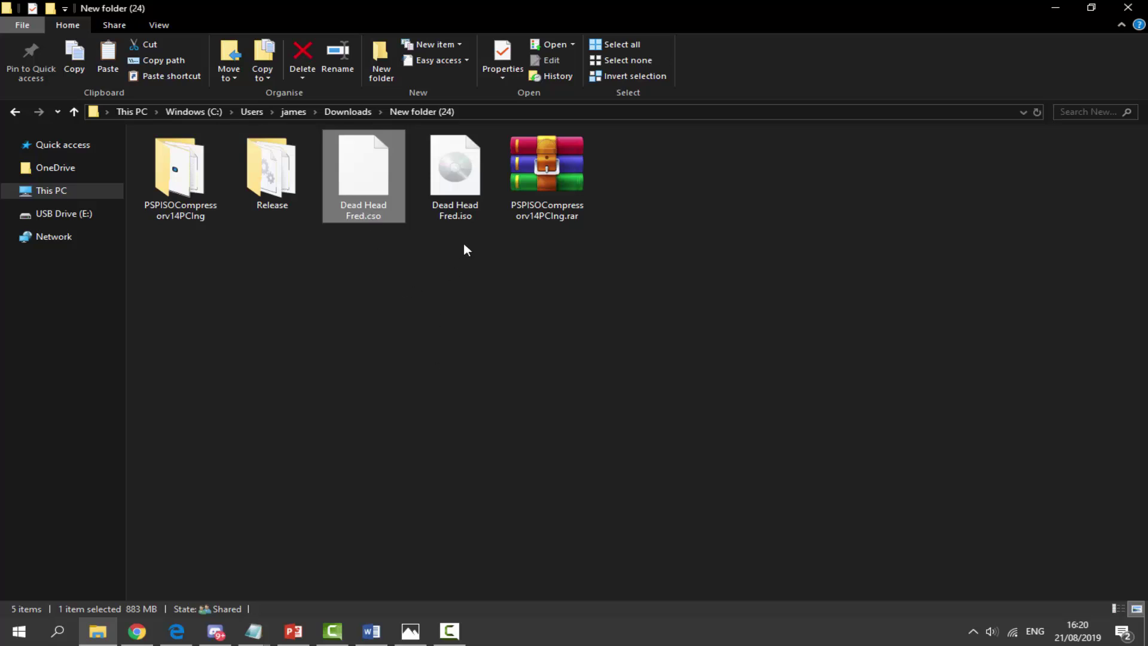
{"action": "left_click_drag", "start_coordinate": [464, 246], "coordinate": [377, 193]}
{"action": "left_click", "coordinate": [400, 278]}
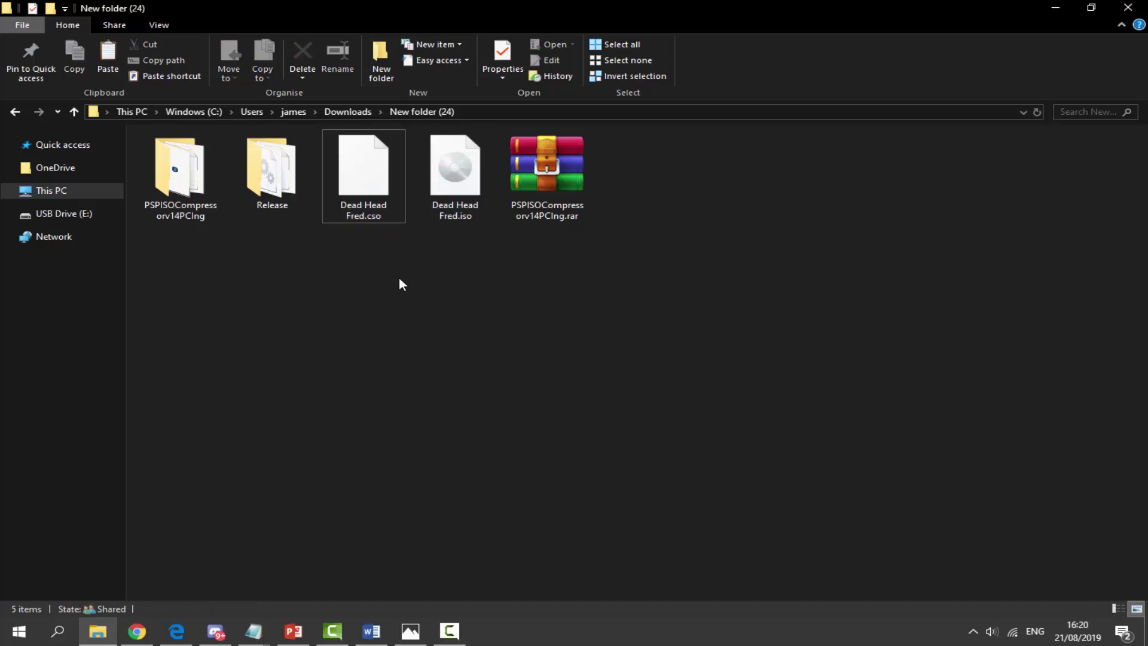